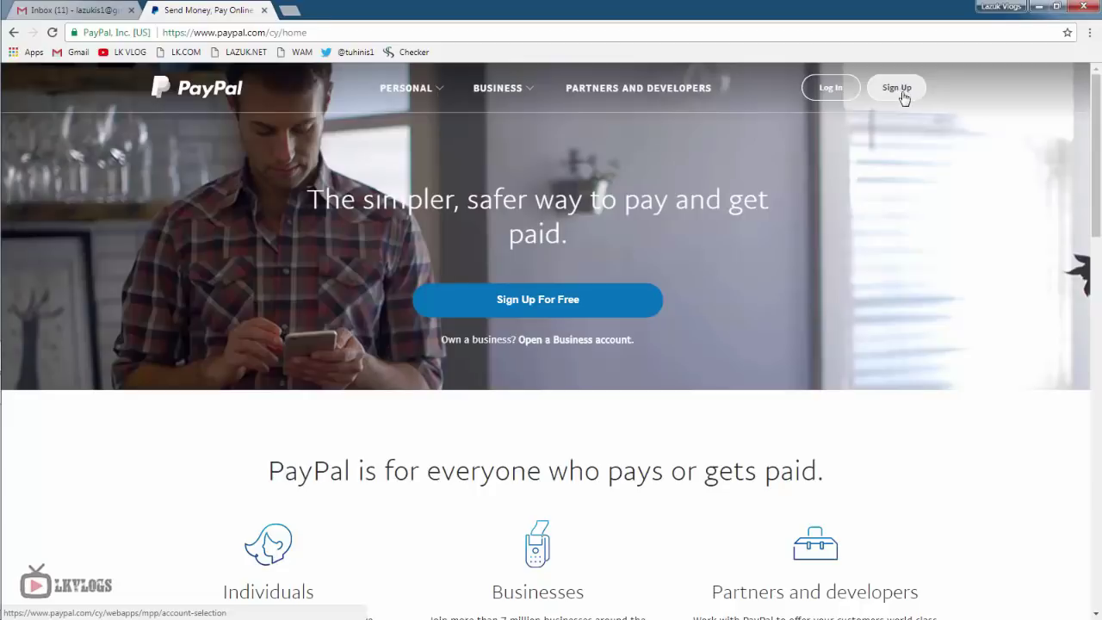
- Start a PayPal Business account signup for Cyprus and submit the pasted account e-mail address
{"action": "left_click", "coordinate": [903, 89]}
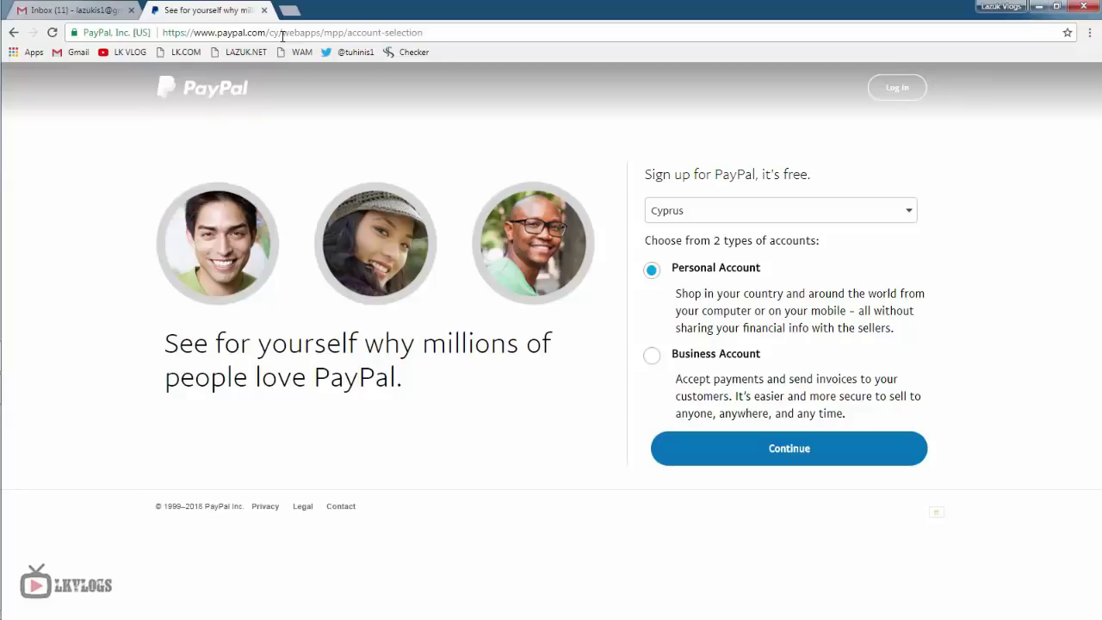
{"action": "left_click", "coordinate": [682, 361]}
{"action": "left_click", "coordinate": [794, 455]}
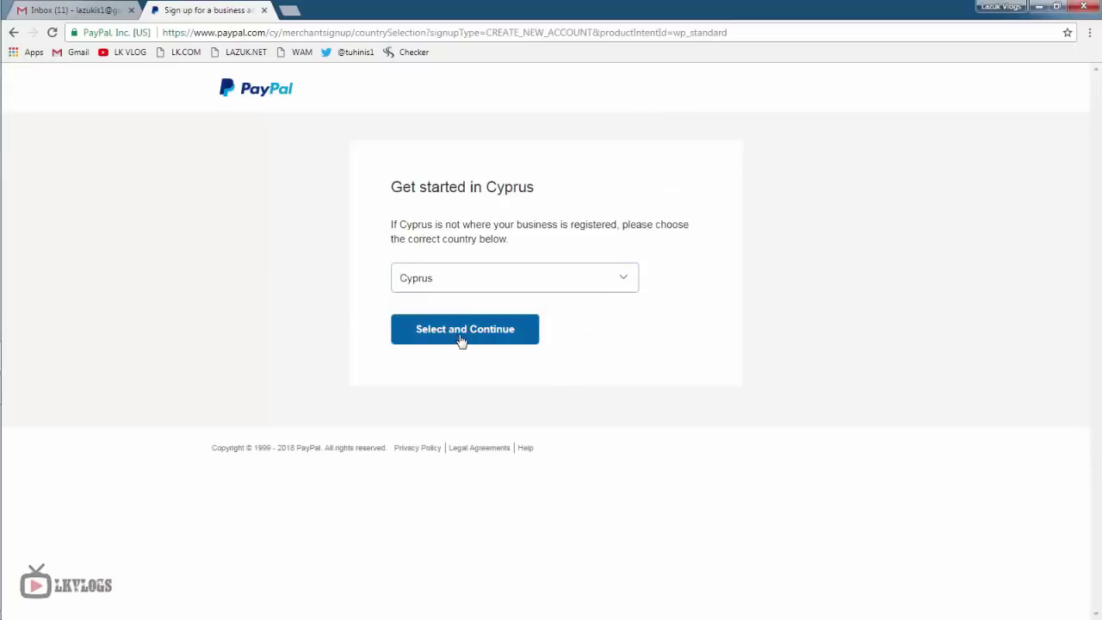
{"action": "left_click", "coordinate": [461, 339]}
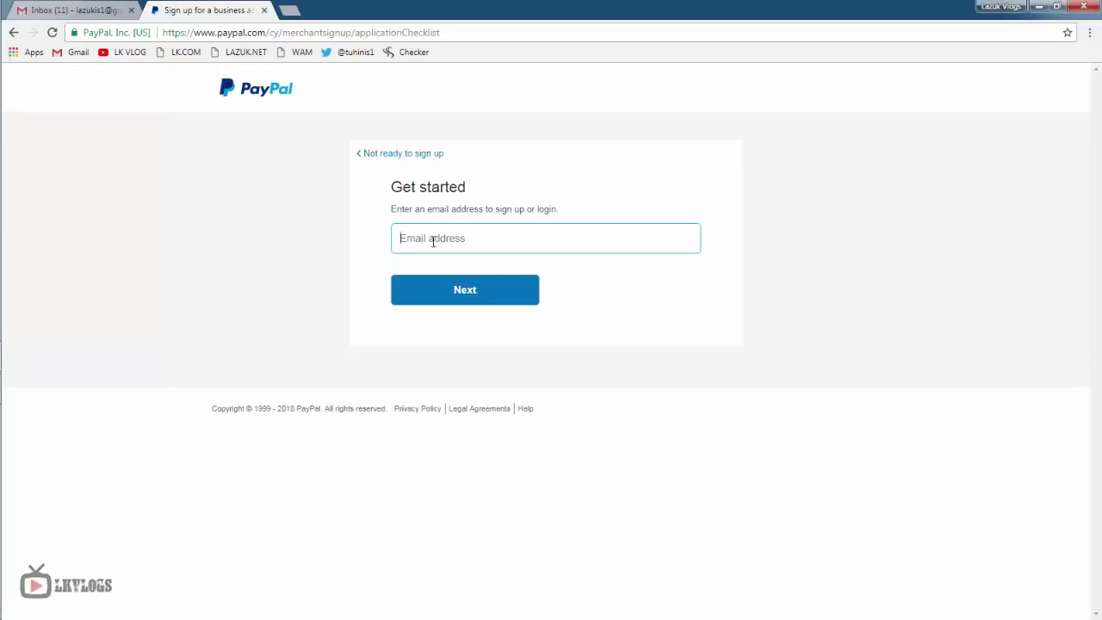
{"action": "left_click", "coordinate": [433, 242]}
{"action": "right_click", "coordinate": [448, 238]}
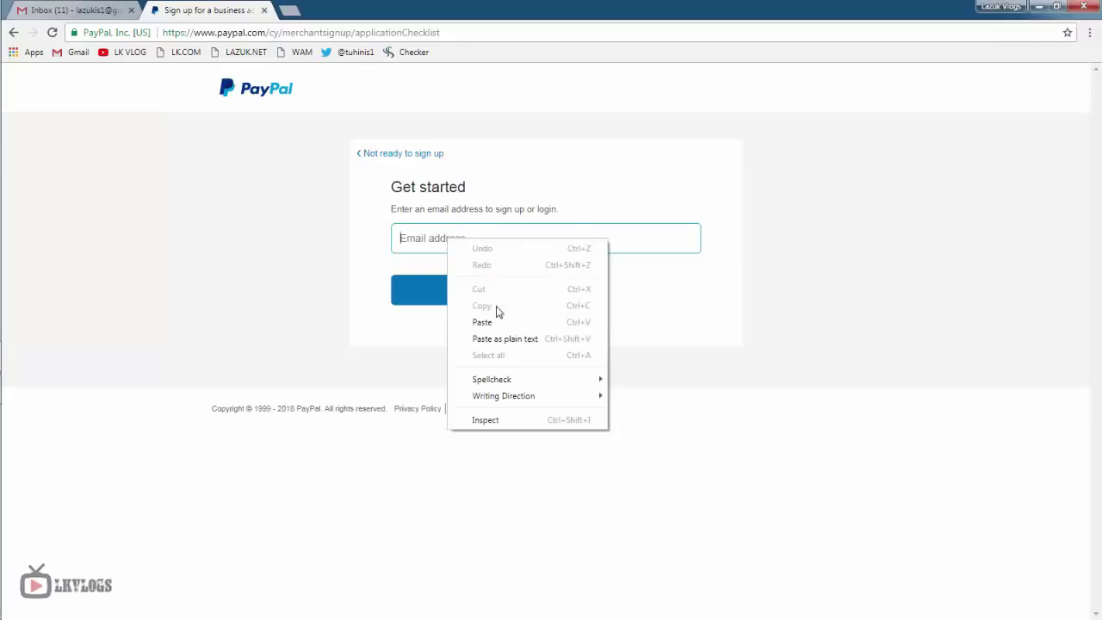
{"action": "left_click", "coordinate": [499, 322]}
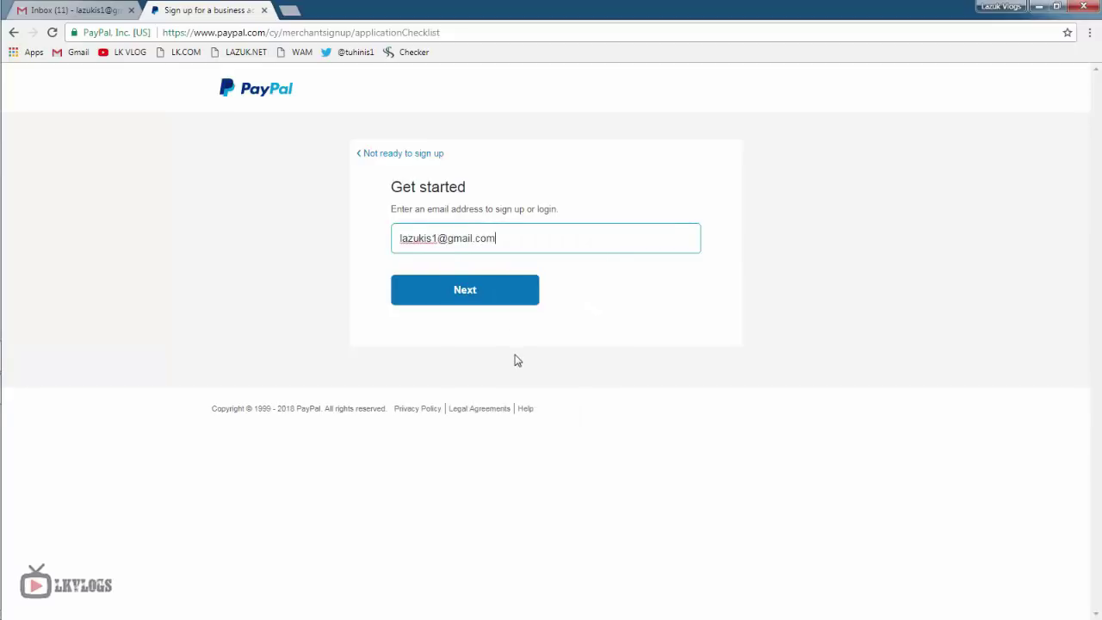
{"action": "left_click", "coordinate": [459, 291]}
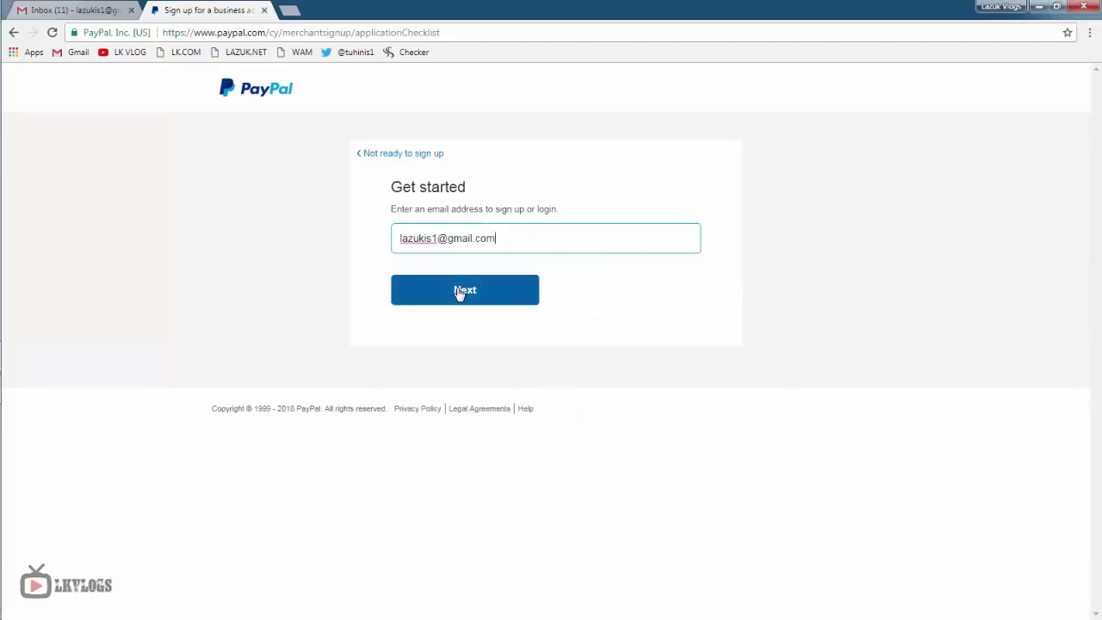
- Enter the account password and re-enter it to confirm
{"action": "scroll", "coordinate": [388, 338], "scroll_direction": "down", "scroll_amount": 5}
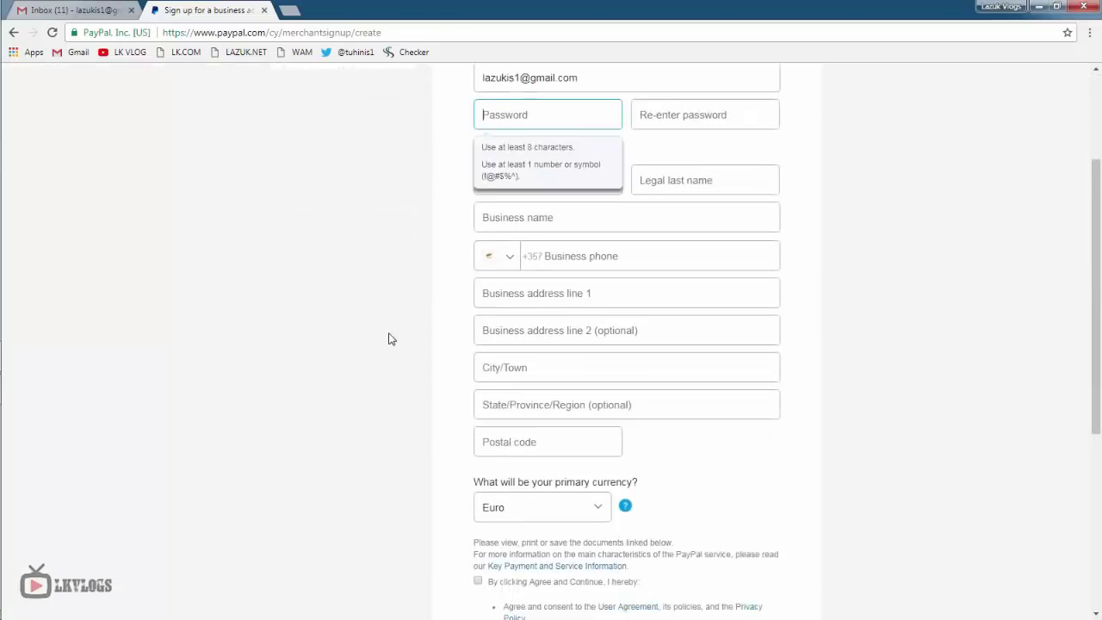
{"action": "scroll", "coordinate": [388, 338], "scroll_direction": "up", "scroll_amount": 4}
{"action": "scroll", "coordinate": [388, 339], "scroll_direction": "up", "scroll_amount": 1}
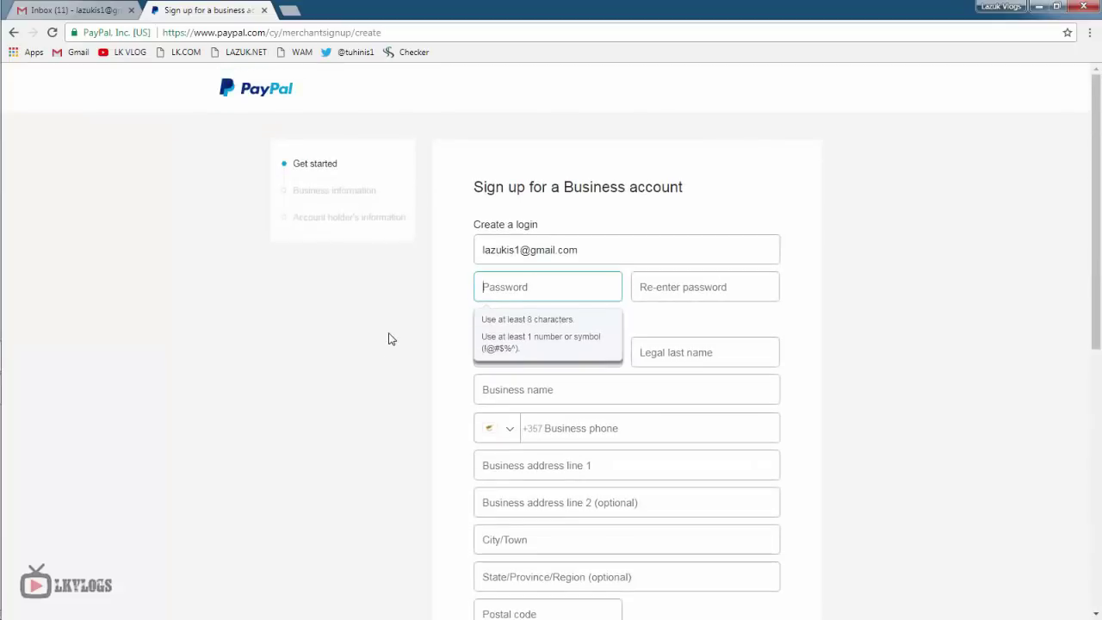
{"action": "left_click", "coordinate": [809, 389]}
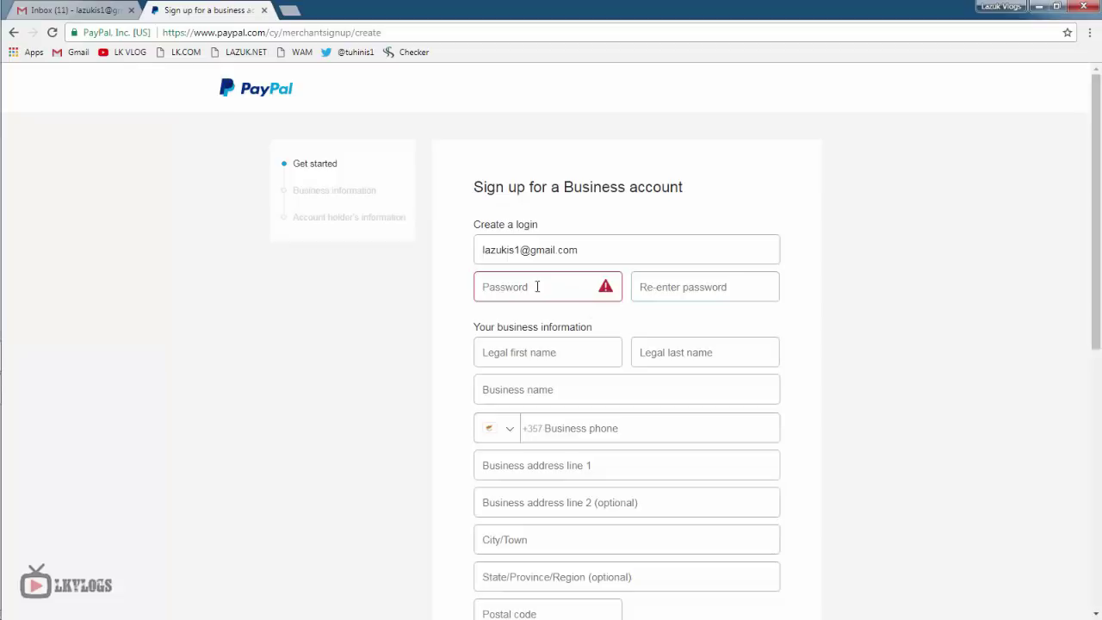
{"action": "left_click", "coordinate": [537, 286]}
{"action": "type", "text": "********"}
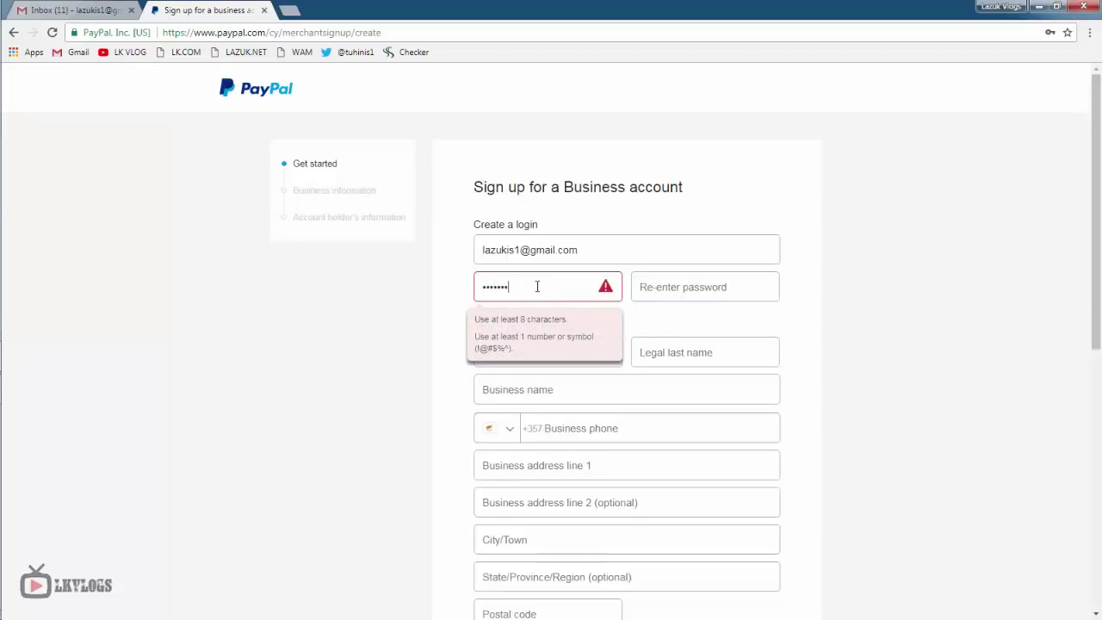
{"action": "key", "text": "Tab"}
{"action": "type", "text": "********"}
{"action": "scroll", "coordinate": [537, 287], "scroll_direction": "down", "scroll_amount": 1}
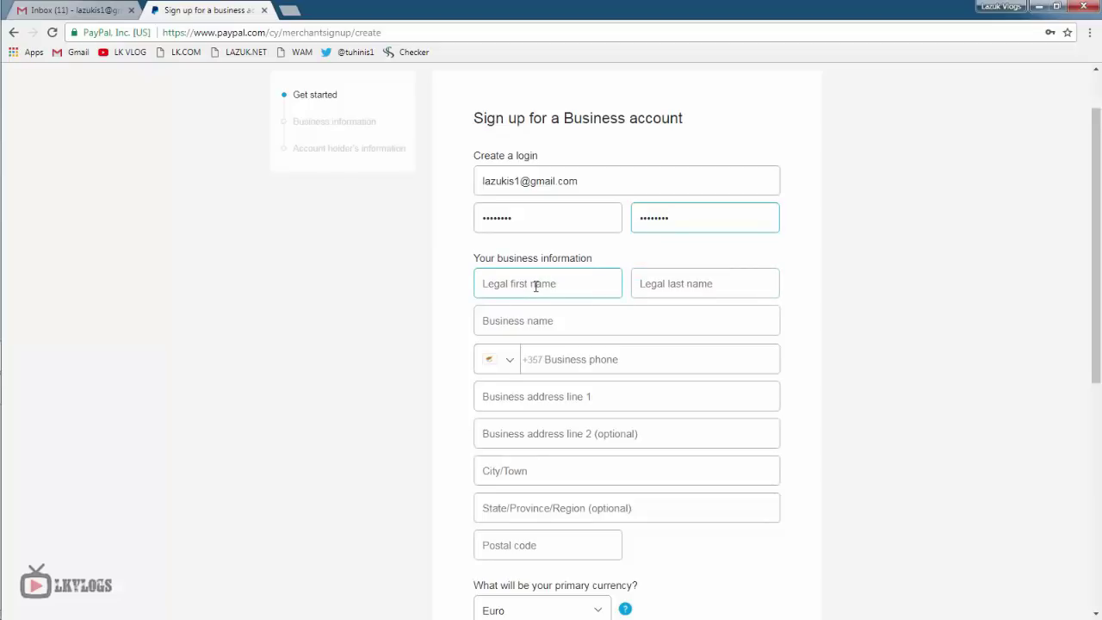
- Fill in the legal first name, last name and business name
{"action": "left_click", "coordinate": [536, 286]}
{"action": "key", "text": "Tab"}
{"action": "key", "text": "Tab"}
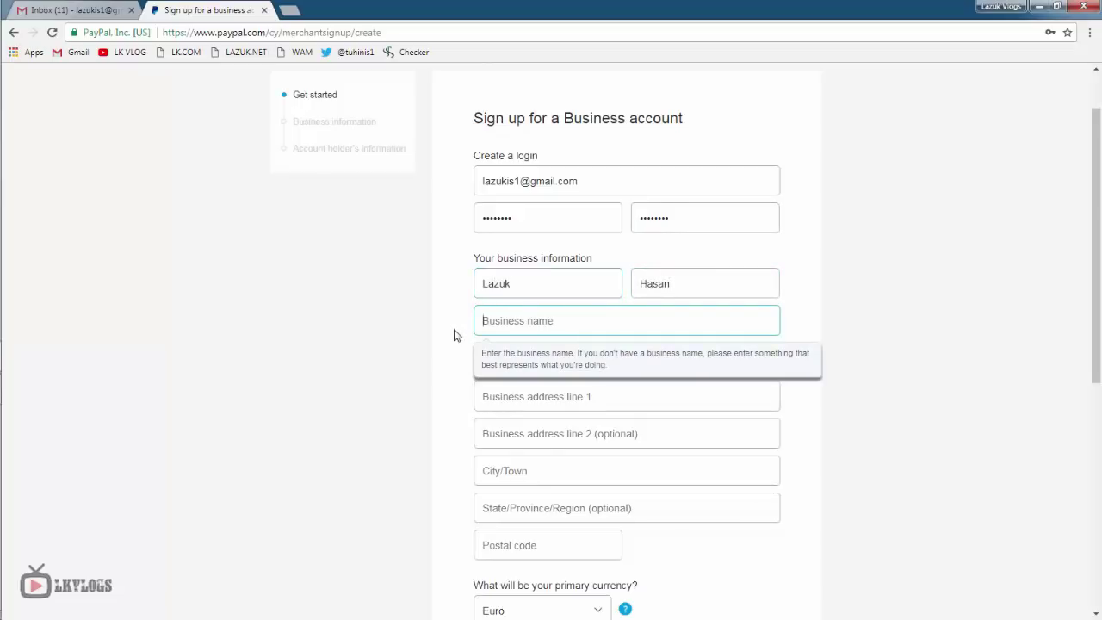
{"action": "scroll", "coordinate": [456, 335], "scroll_direction": "down", "scroll_amount": 1}
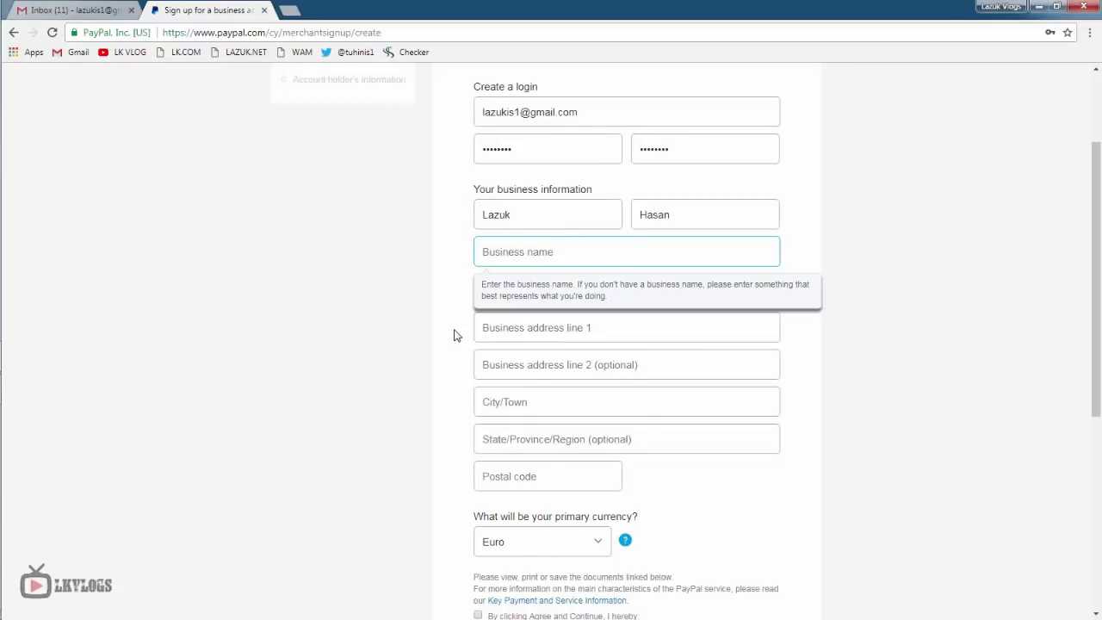
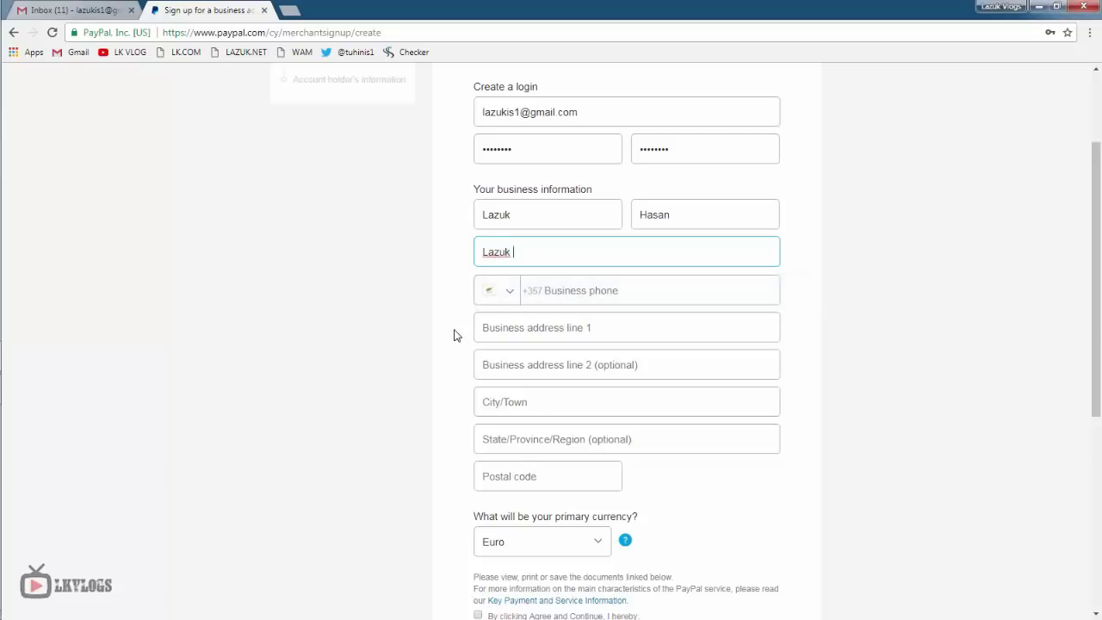
{"action": "key", "text": "Tab"}
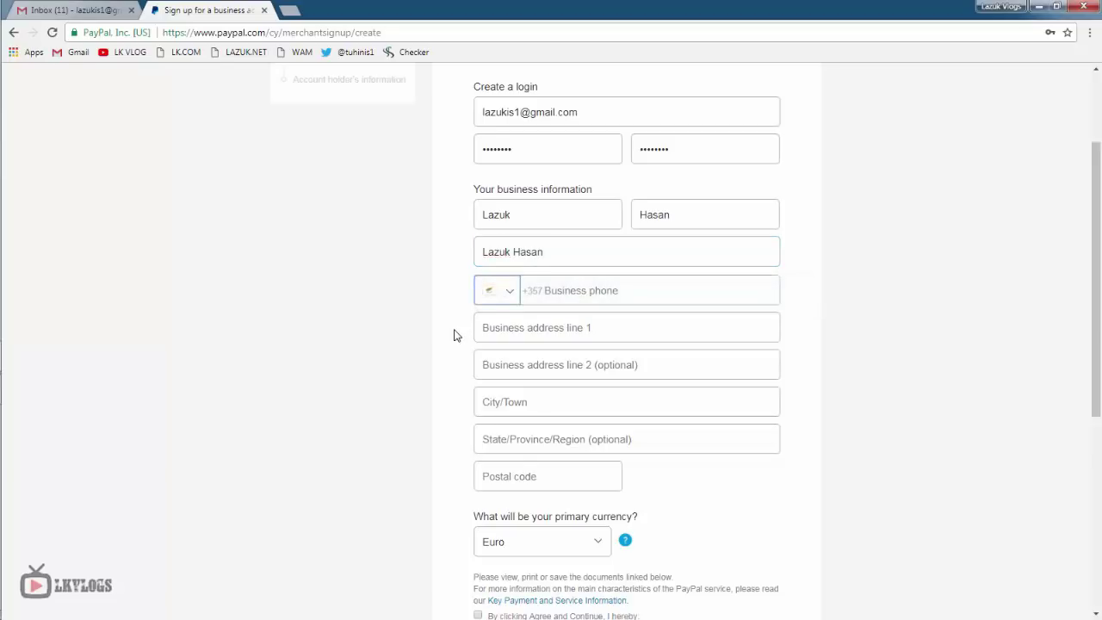
- Set the business phone to Bangladesh +880 with the phone number, correcting its last digit
{"action": "left_click", "coordinate": [500, 298]}
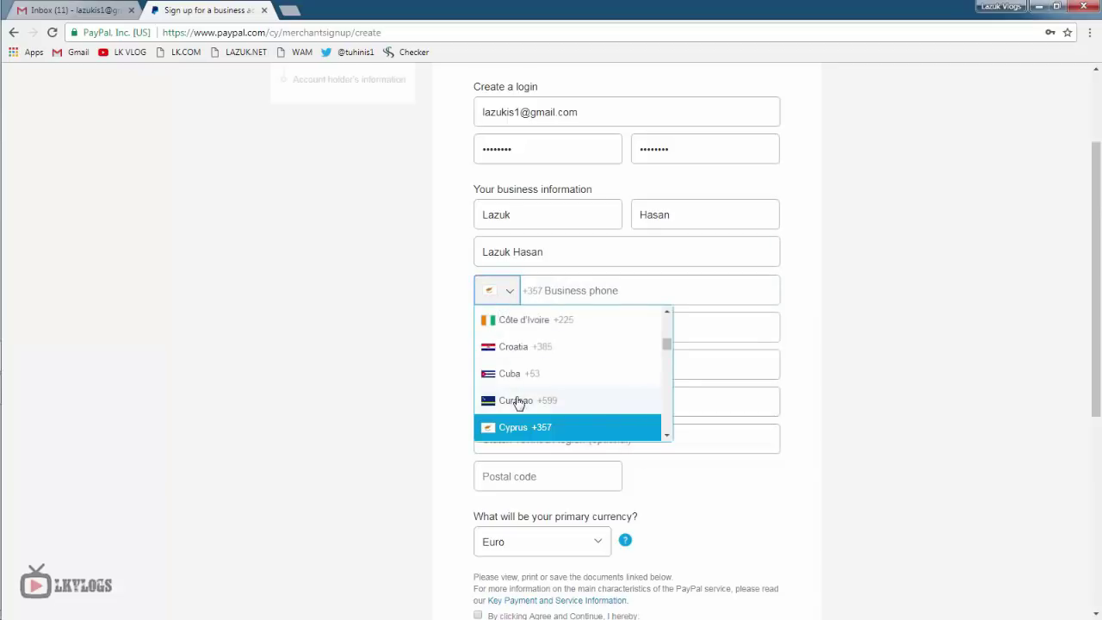
{"action": "scroll", "coordinate": [518, 403], "scroll_direction": "up", "scroll_amount": 10}
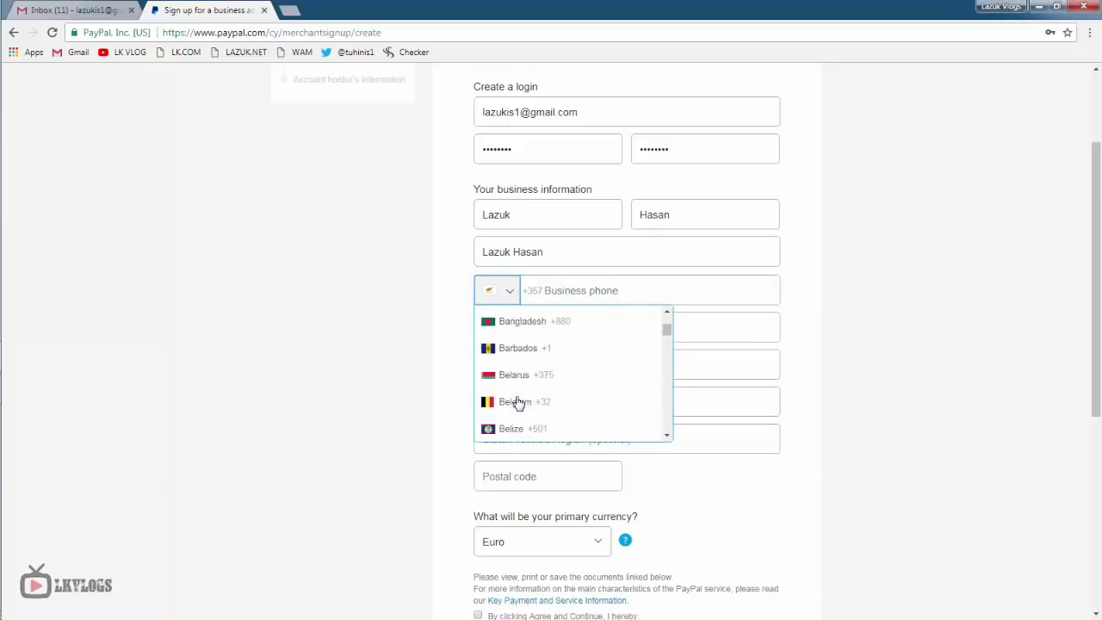
{"action": "left_click", "coordinate": [516, 322]}
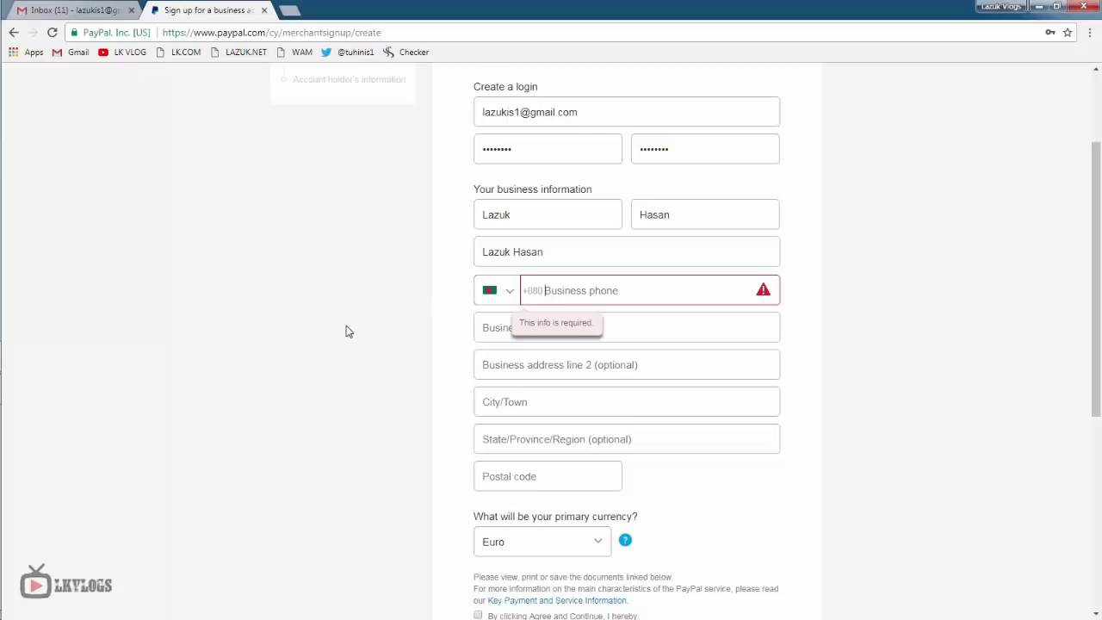
{"action": "key", "text": "Tab"}
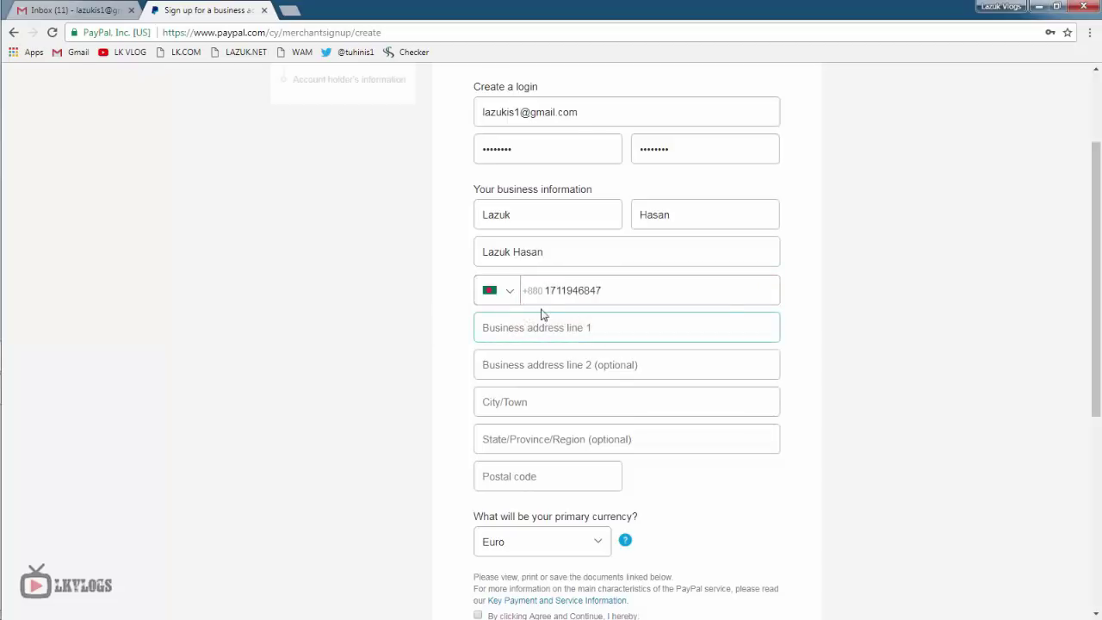
{"action": "left_click", "coordinate": [540, 295]}
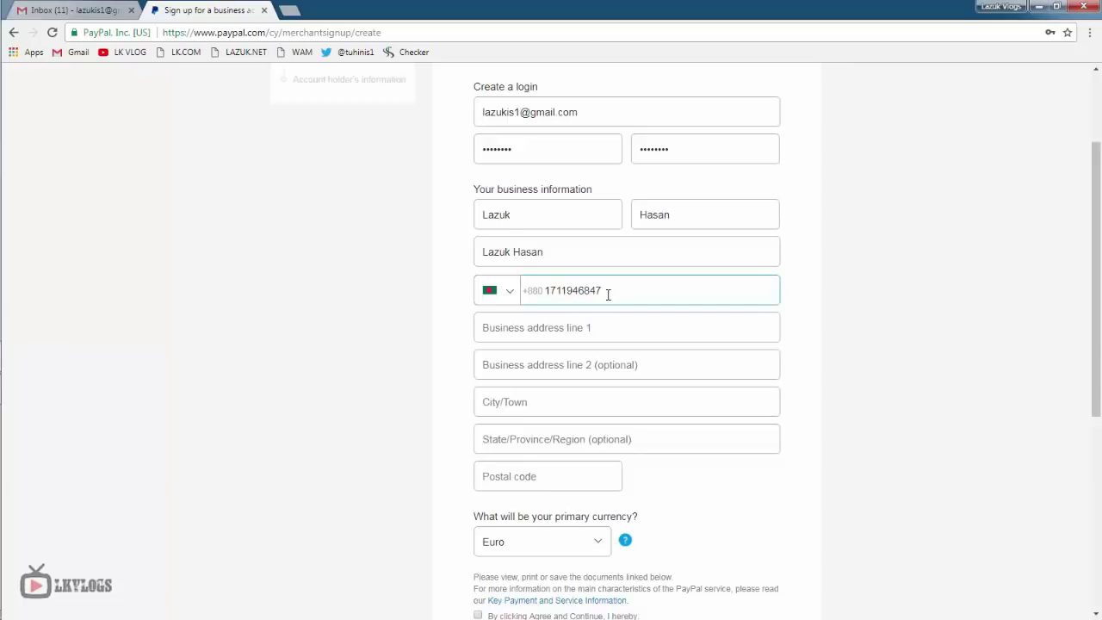
{"action": "left_click", "coordinate": [598, 290]}
{"action": "key", "text": "BackSpace"}
{"action": "left_click", "coordinate": [478, 376]}
{"action": "scroll", "coordinate": [465, 394], "scroll_direction": "down", "scroll_amount": 1}
{"action": "left_click", "coordinate": [545, 258]}
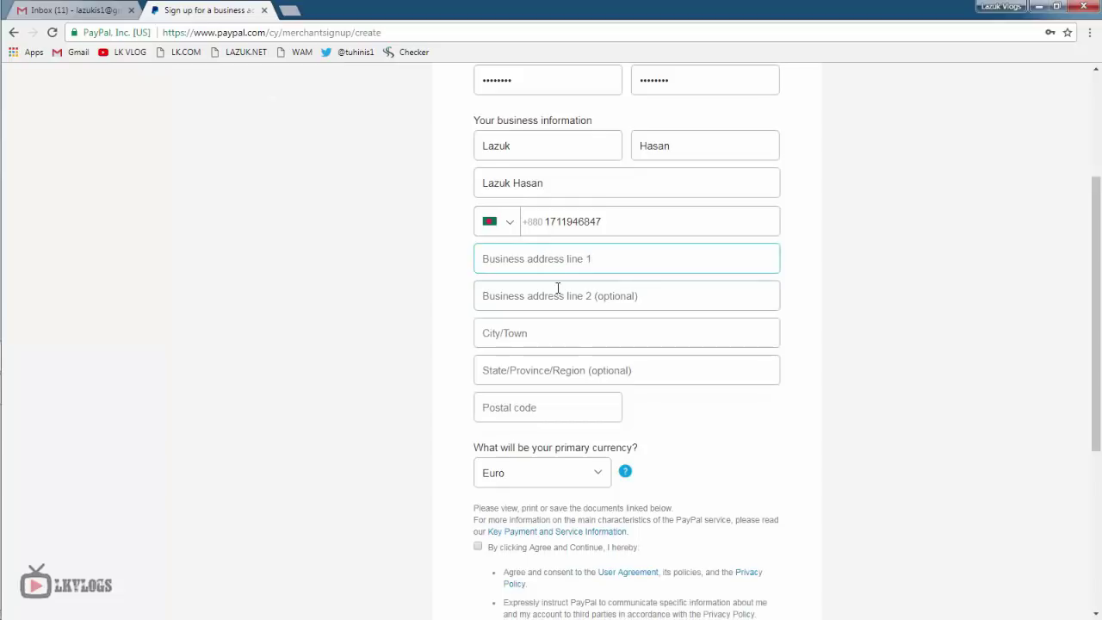
- Fill the business address fields from the saved Chrome autofill address
{"action": "left_click", "coordinate": [610, 314]}
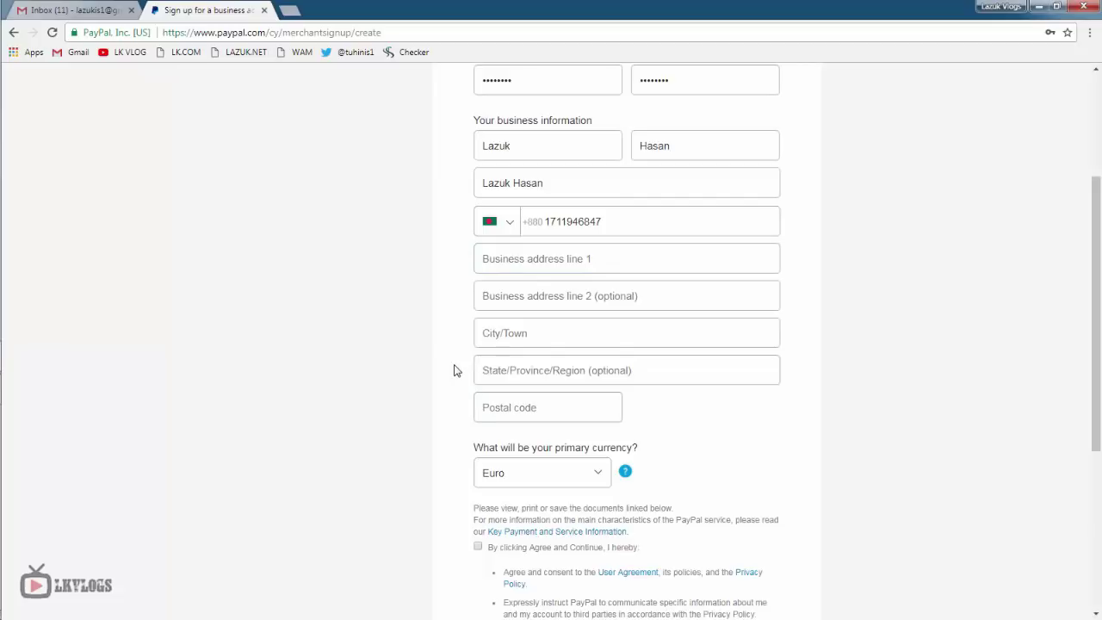
{"action": "key", "text": "Tab"}
{"action": "key", "text": "Down"}
{"action": "key", "text": "Return"}
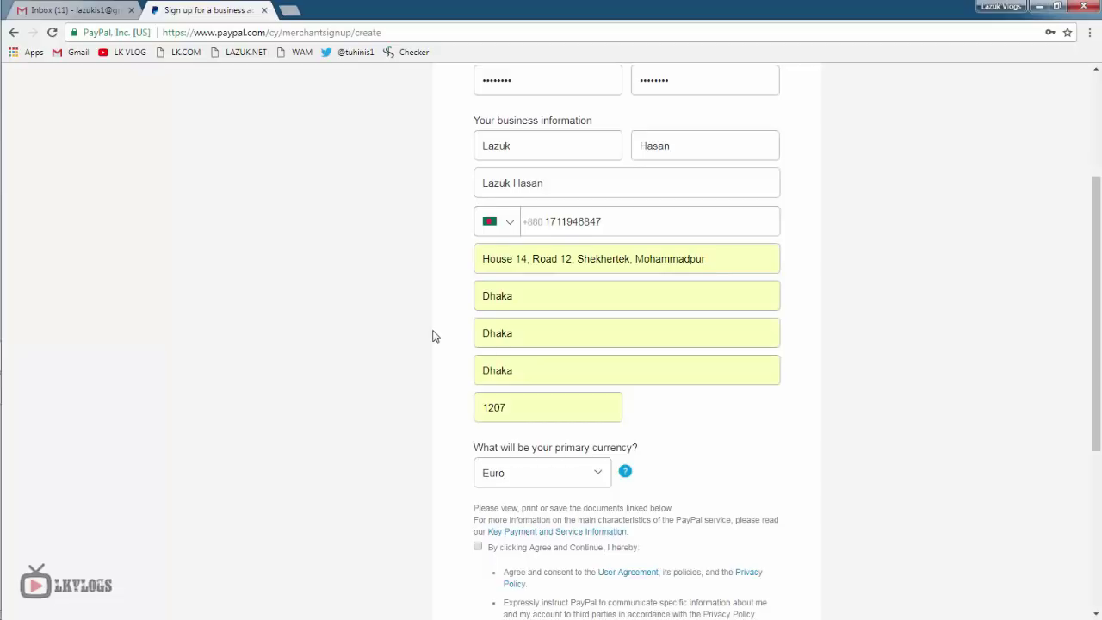
{"action": "scroll", "coordinate": [435, 336], "scroll_direction": "down", "scroll_amount": 2}
{"action": "scroll", "coordinate": [443, 328], "scroll_direction": "down", "scroll_amount": 1}
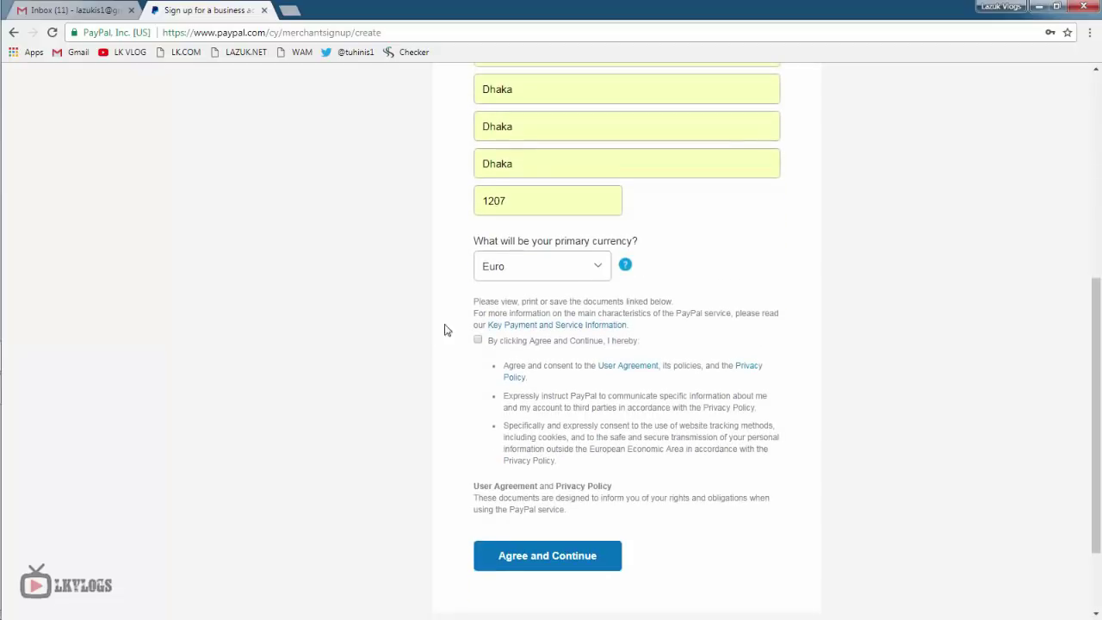
- Choose US Dollar as primary currency, accept the user agreement and submit the form
{"action": "left_click", "coordinate": [528, 270]}
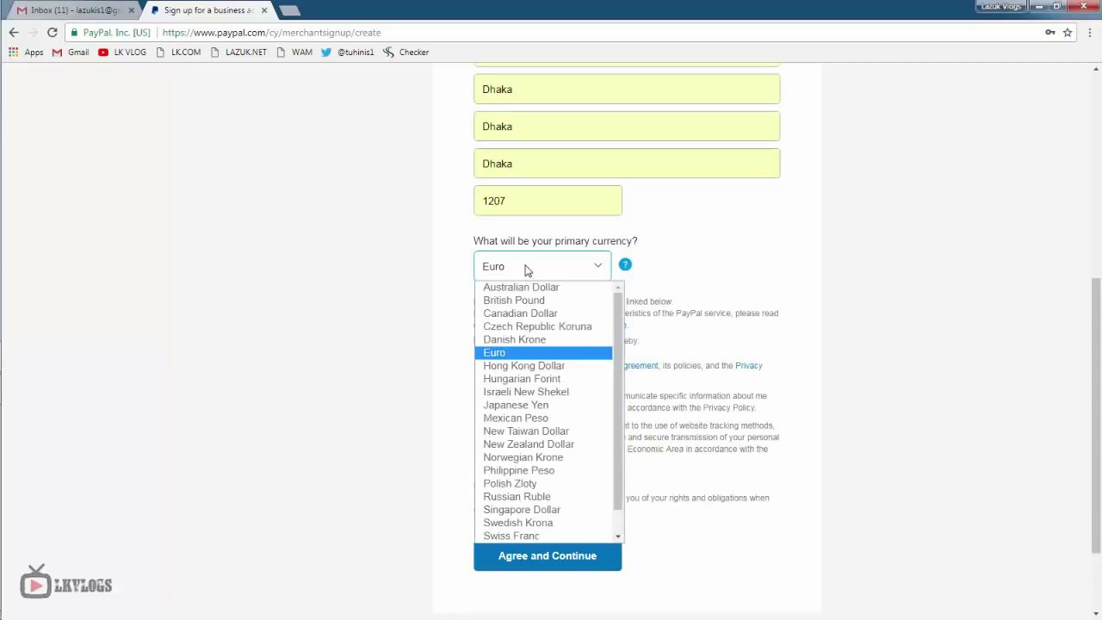
{"action": "scroll", "coordinate": [533, 403], "scroll_direction": "down", "scroll_amount": 1}
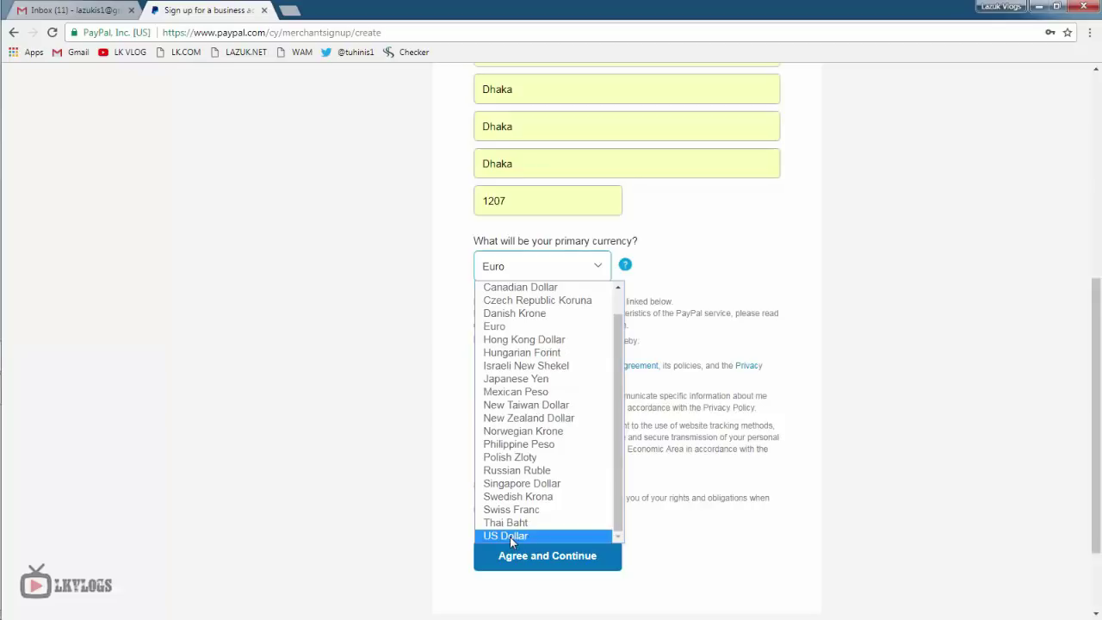
{"action": "left_click", "coordinate": [510, 537]}
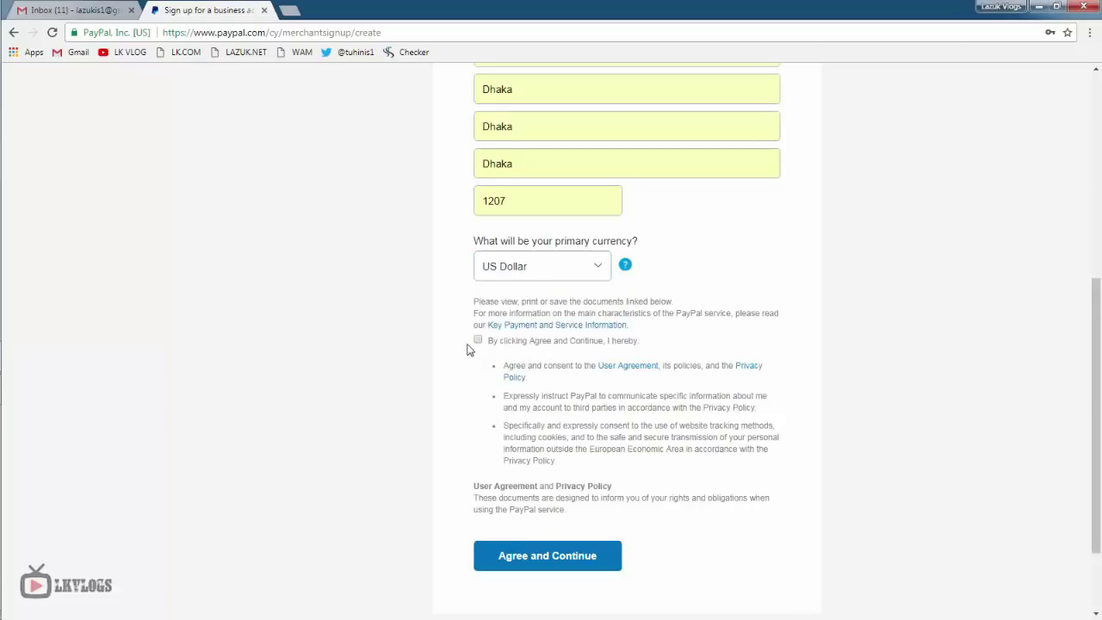
{"action": "left_click", "coordinate": [479, 341]}
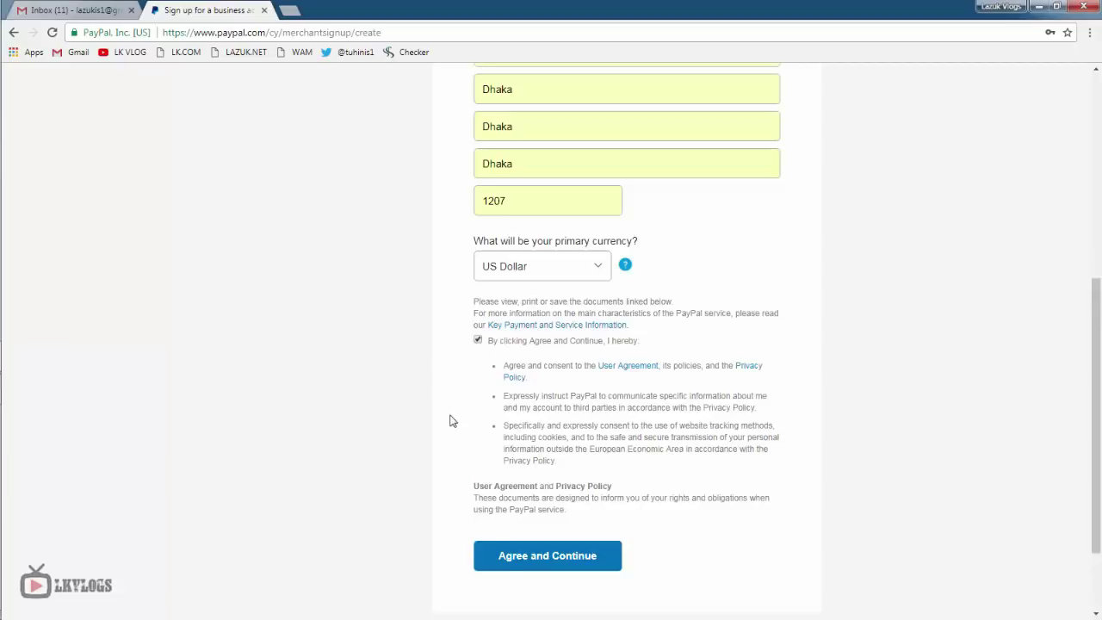
{"action": "left_click", "coordinate": [548, 565]}
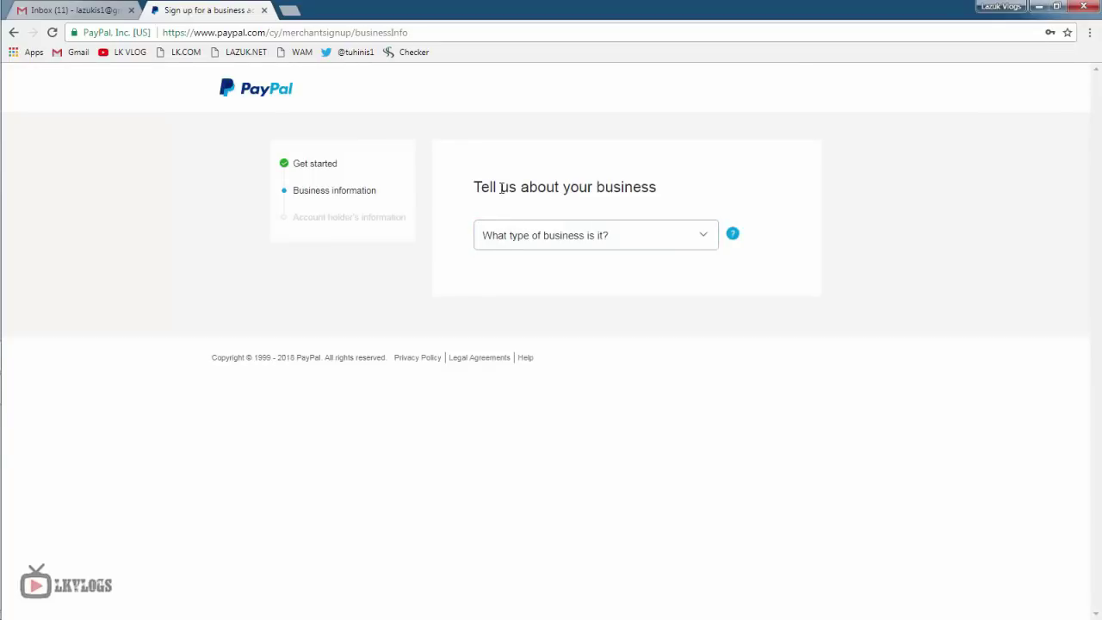
- Set business type Individual, category Books and magazines, sub-category Digital media, books, movies, music, and continue
{"action": "left_click", "coordinate": [600, 242]}
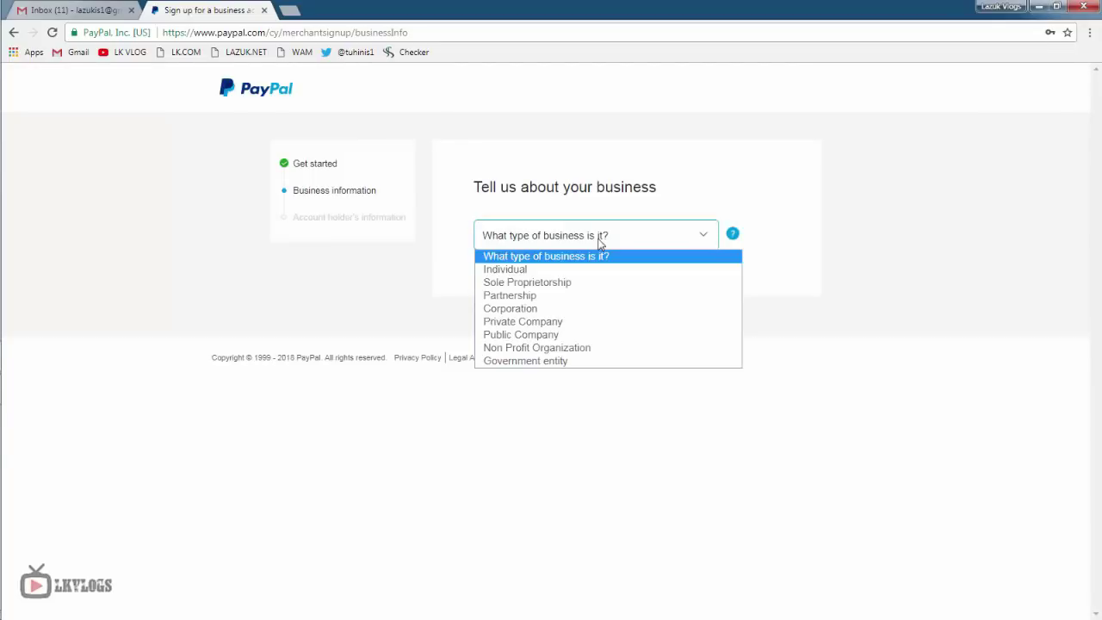
{"action": "left_click", "coordinate": [578, 271]}
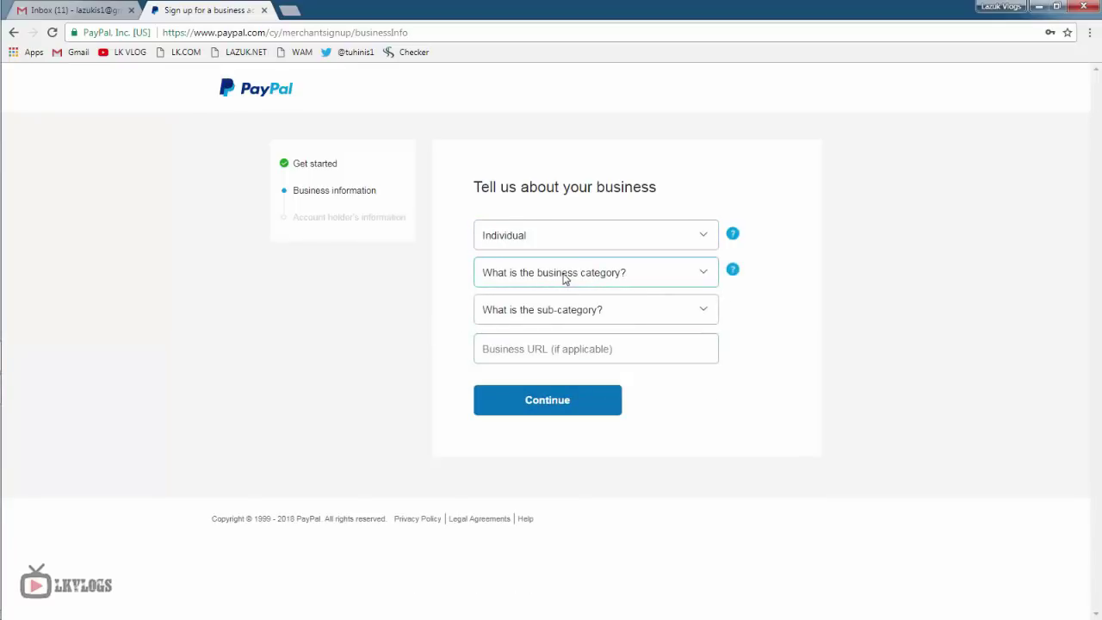
{"action": "left_click", "coordinate": [695, 278]}
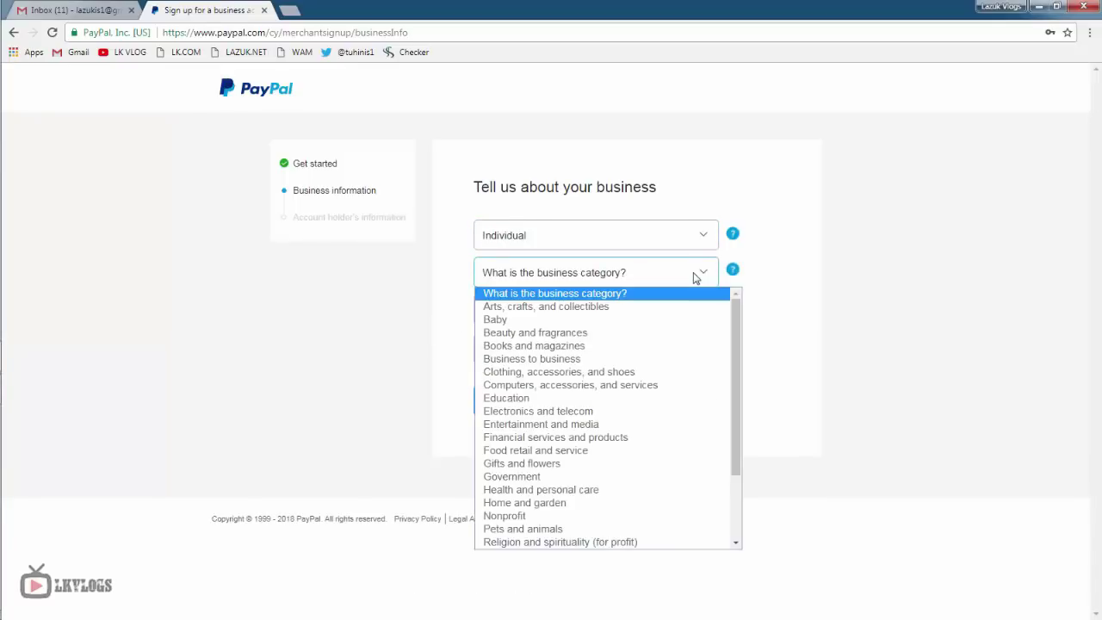
{"action": "scroll", "coordinate": [651, 424], "scroll_direction": "down", "scroll_amount": 2}
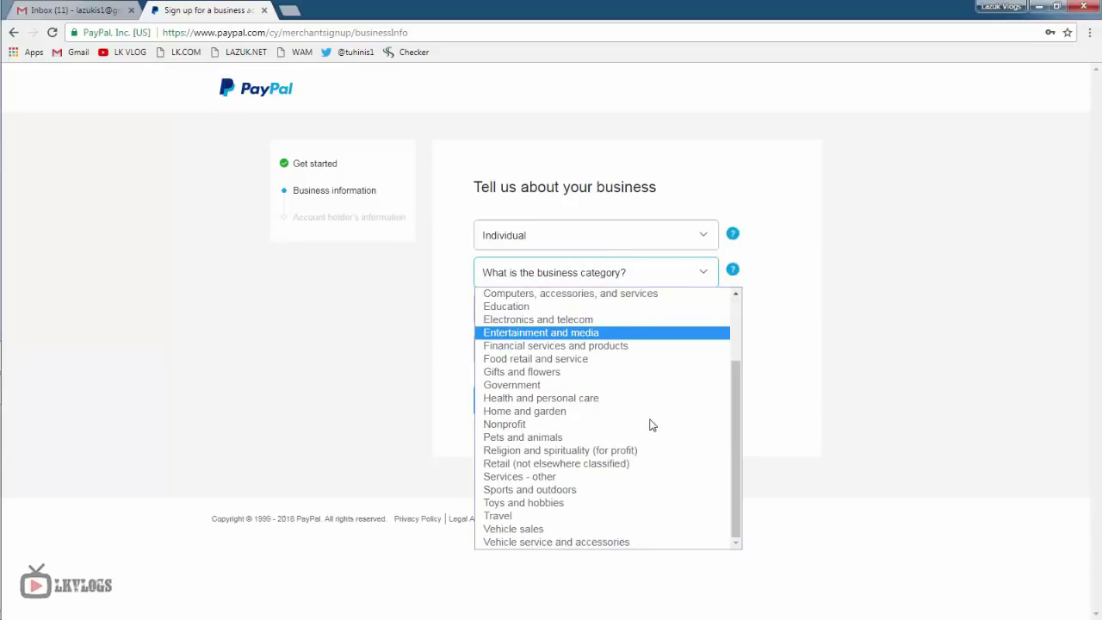
{"action": "scroll", "coordinate": [653, 439], "scroll_direction": "up", "scroll_amount": 2}
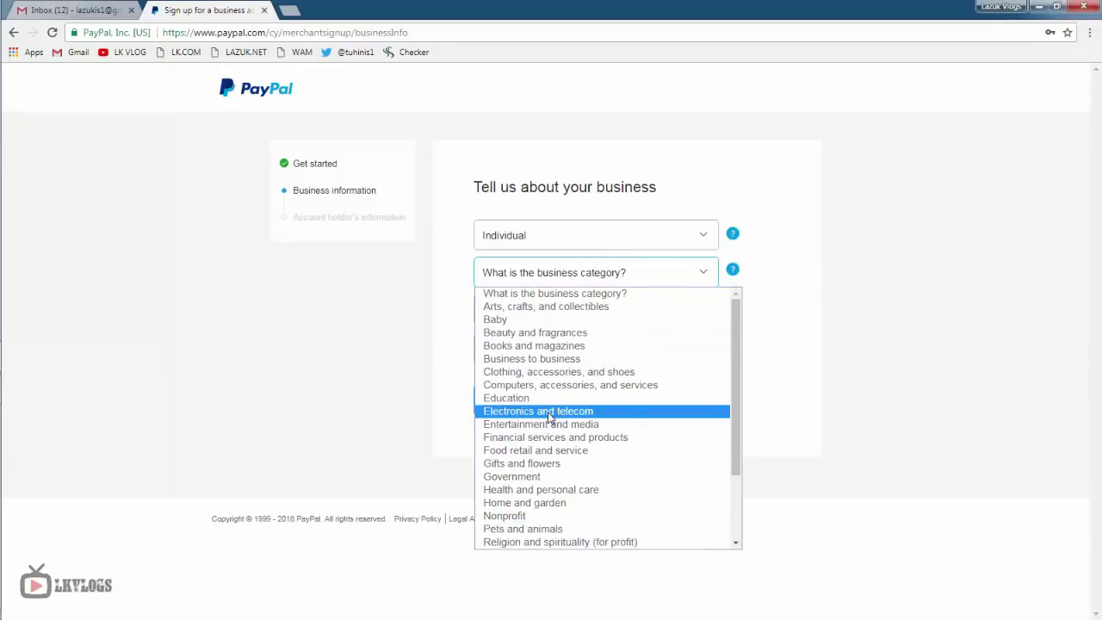
{"action": "left_click", "coordinate": [550, 348]}
{"action": "left_click", "coordinate": [564, 317]}
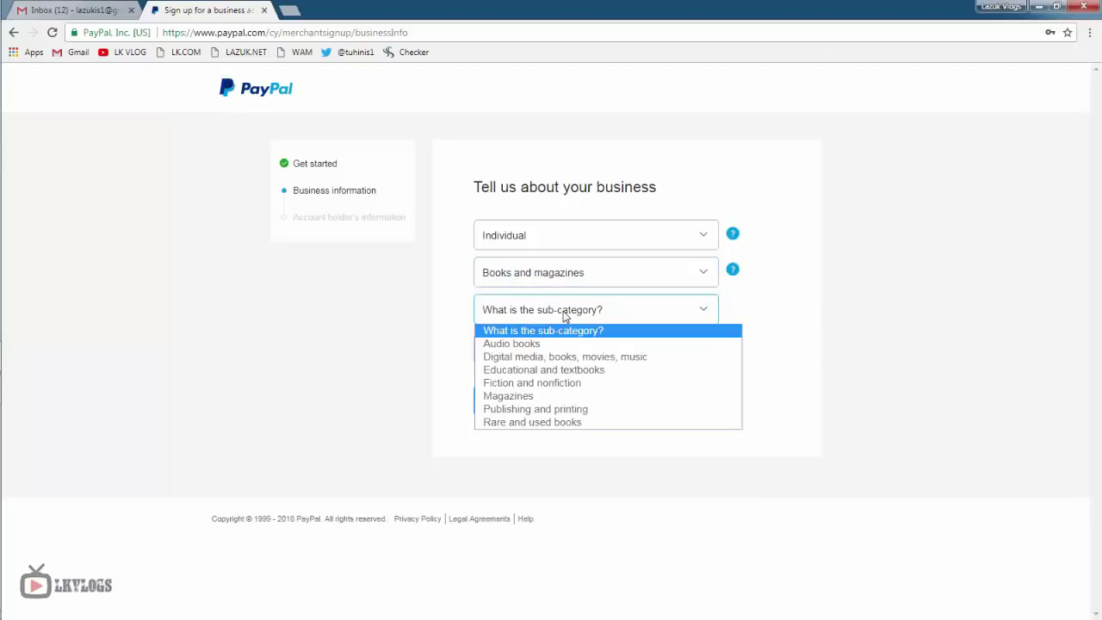
{"action": "left_click", "coordinate": [576, 357]}
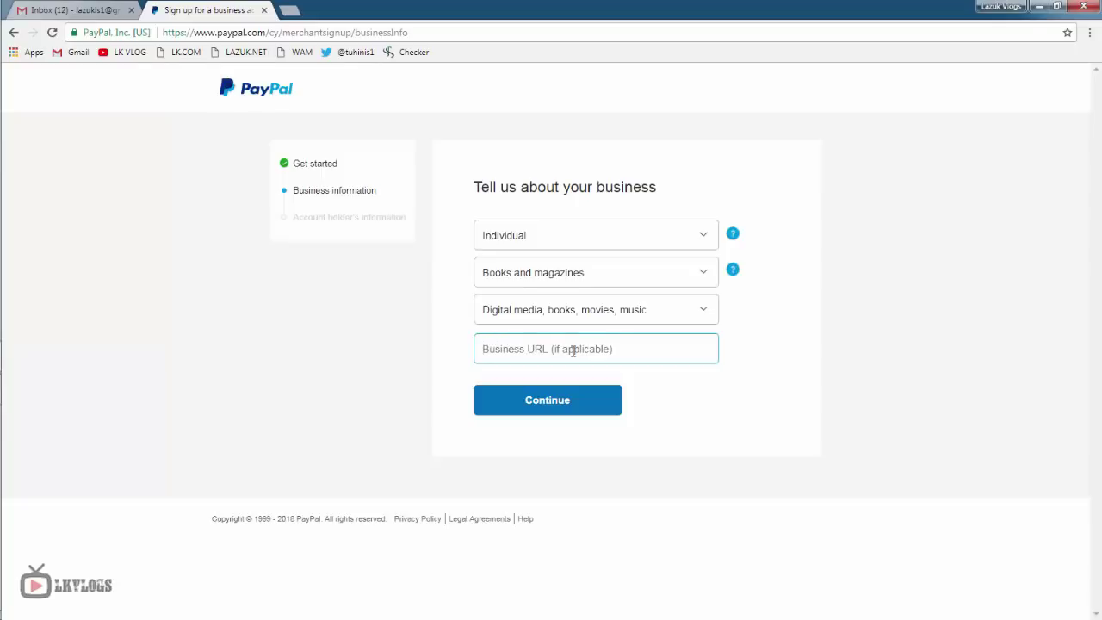
{"action": "left_click", "coordinate": [547, 401]}
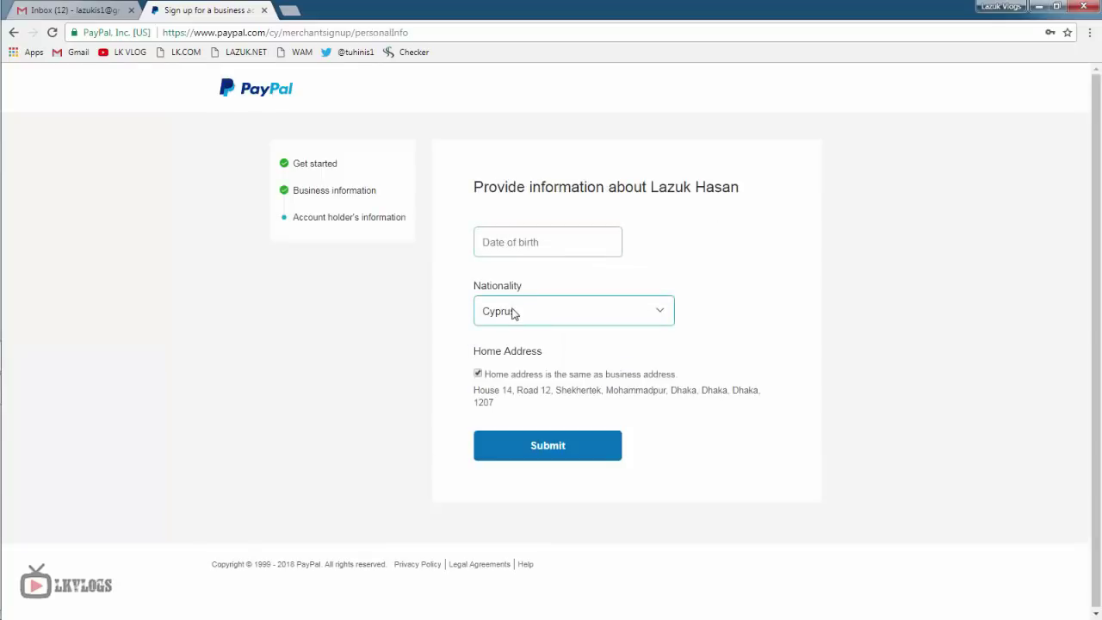
{"action": "left_click", "coordinate": [501, 242]}
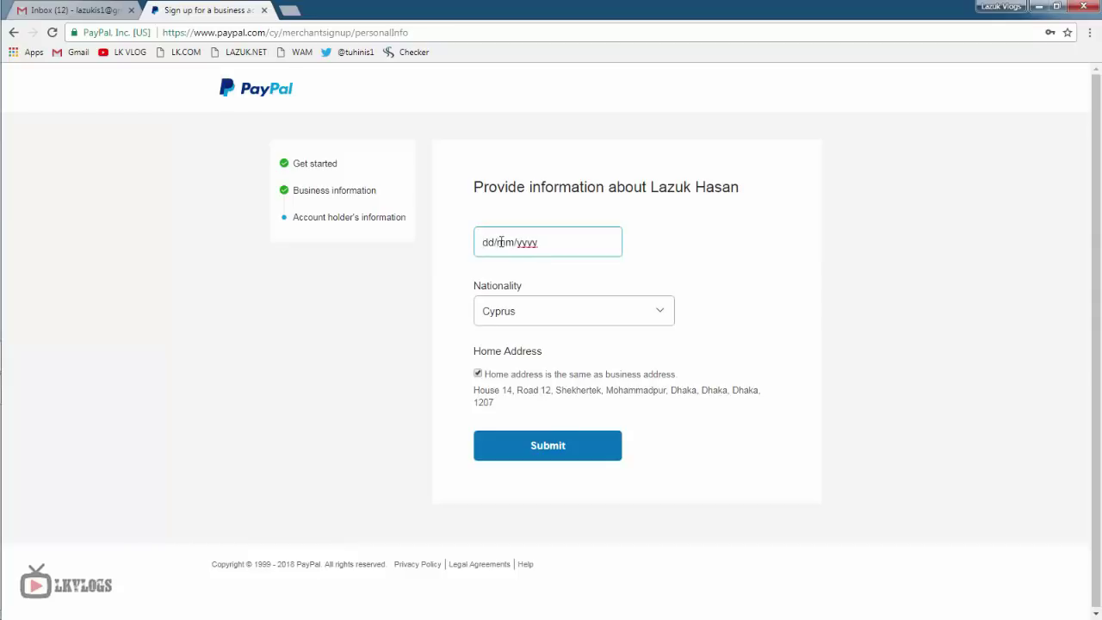
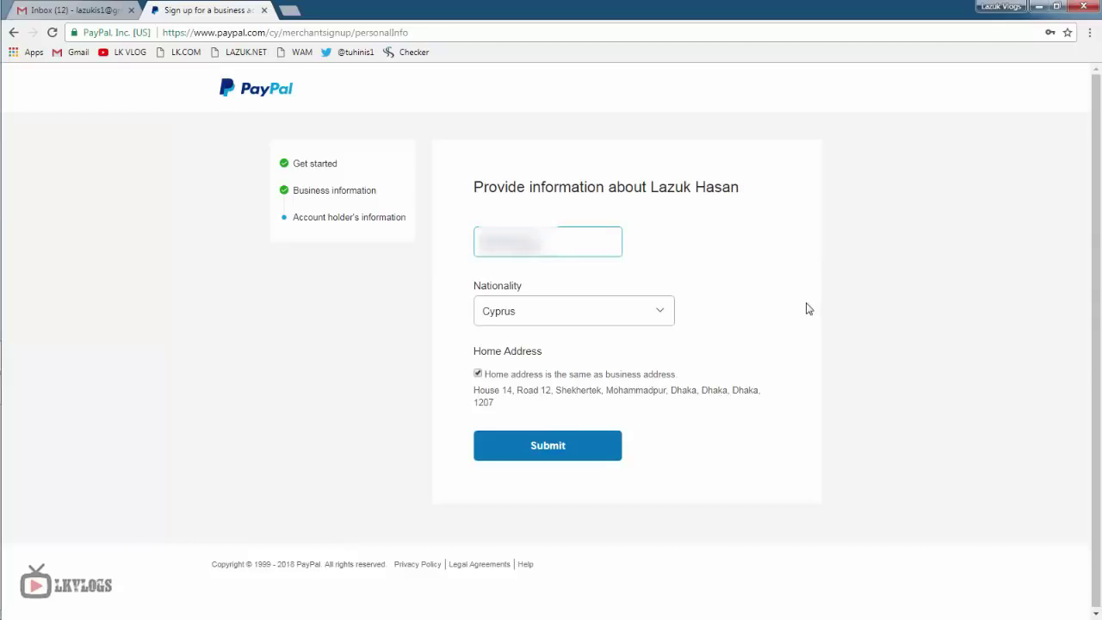
{"action": "left_click", "coordinate": [591, 311]}
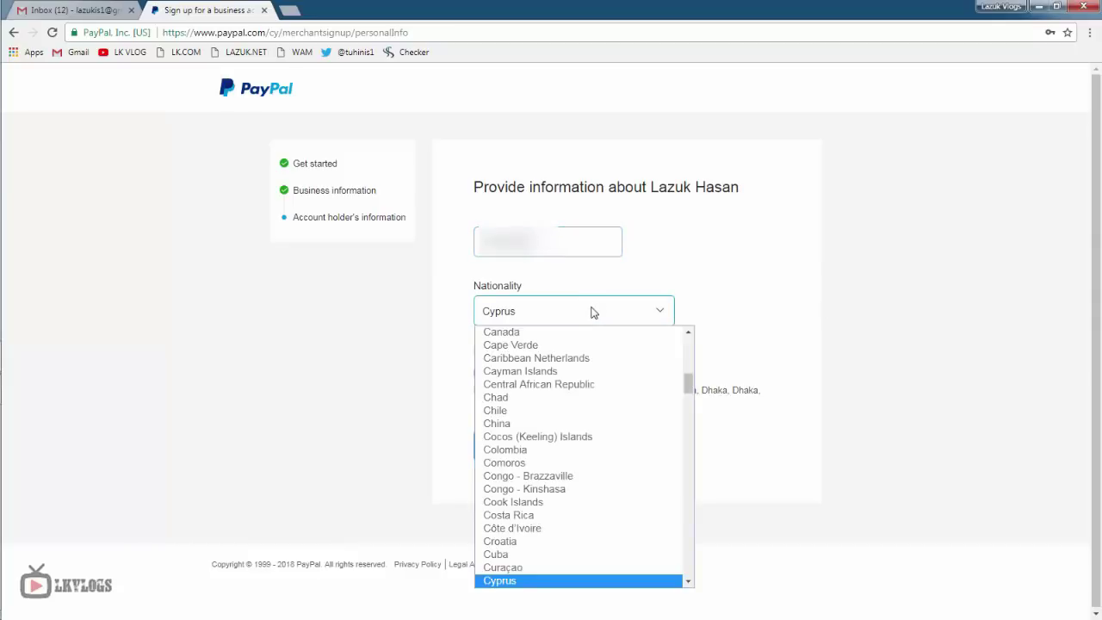
{"action": "scroll", "coordinate": [598, 443], "scroll_direction": "up", "scroll_amount": 5}
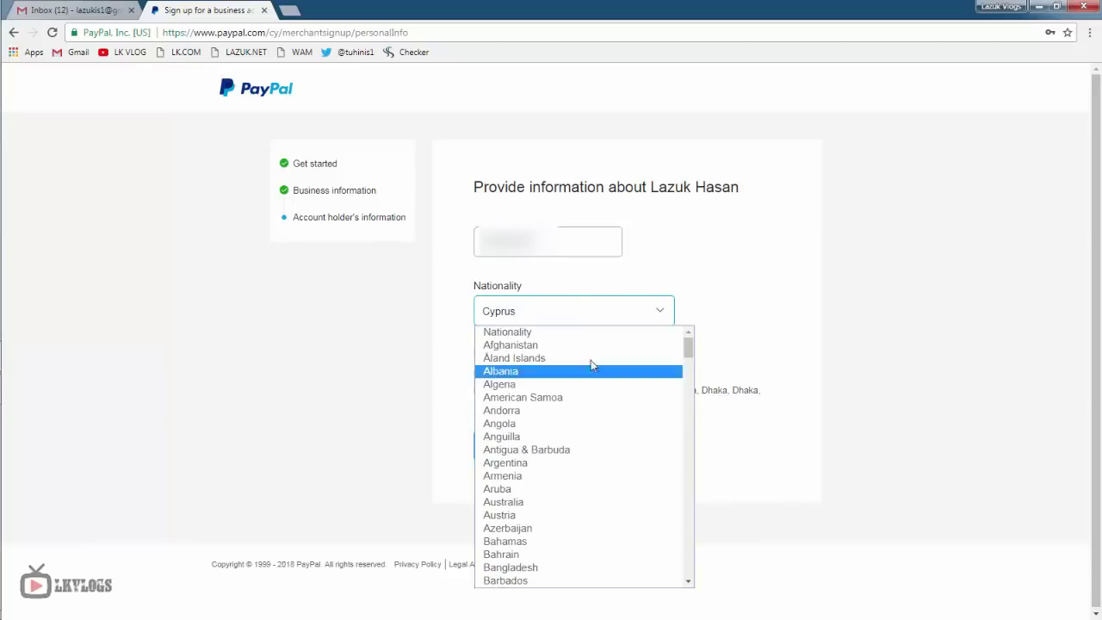
{"action": "left_click", "coordinate": [510, 568]}
{"action": "left_click", "coordinate": [552, 453]}
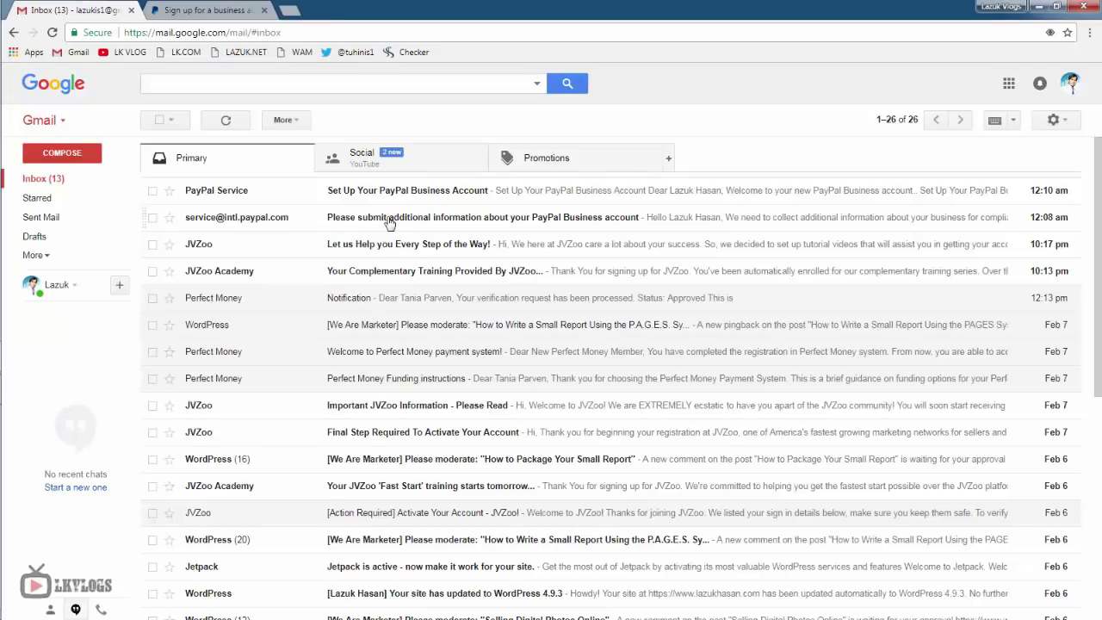
- Open PayPal's 'Please submit additional information' email and follow Complete Information Now
{"action": "left_click", "coordinate": [385, 222]}
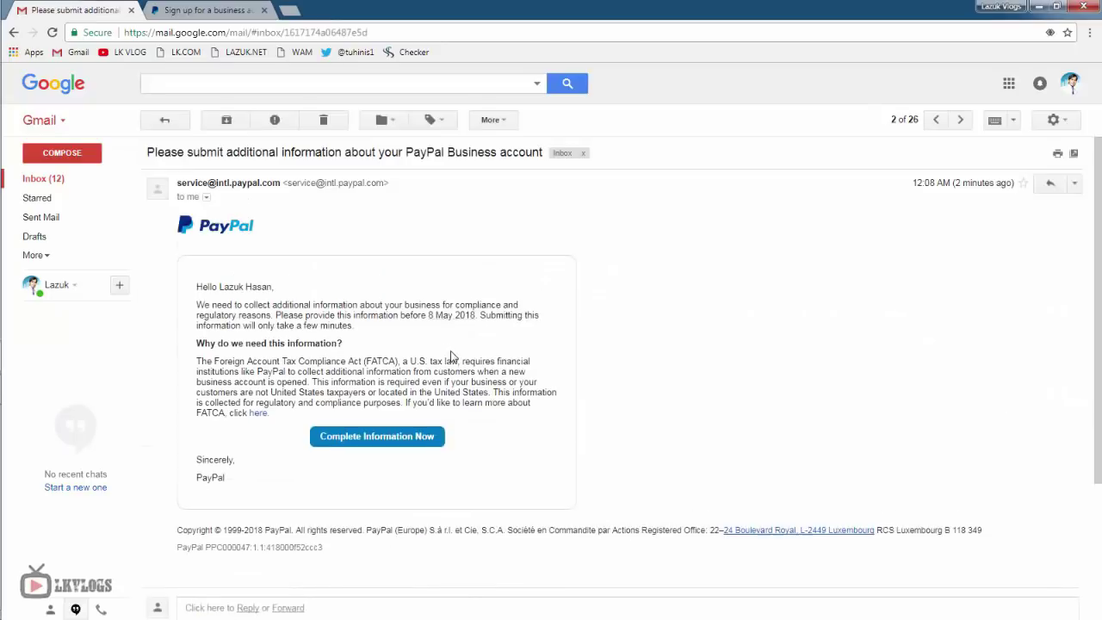
{"action": "left_click", "coordinate": [379, 442]}
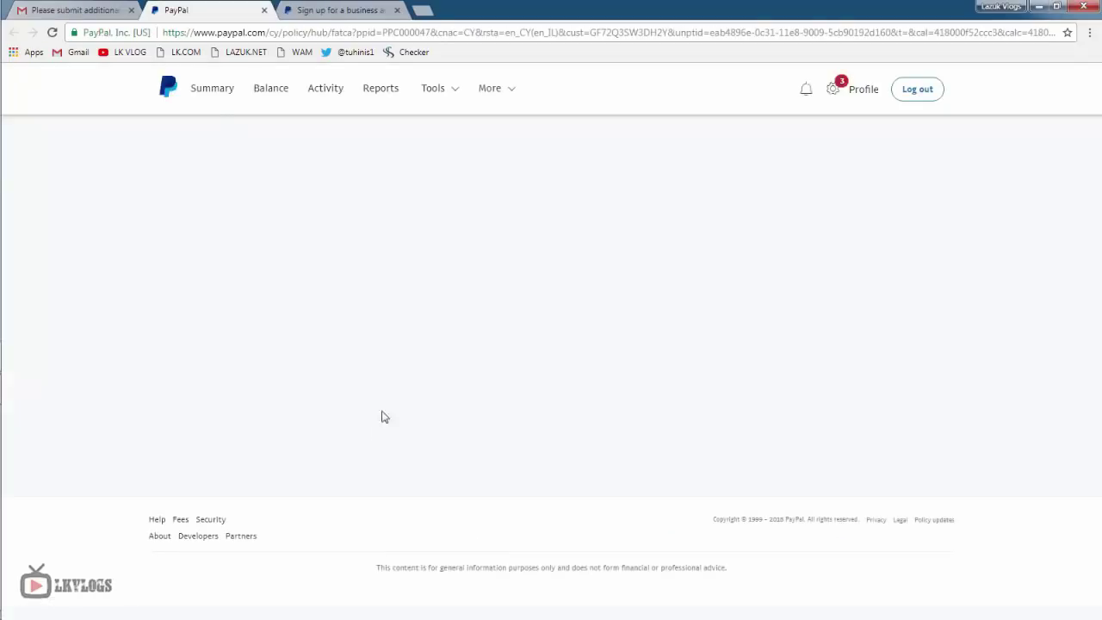
- Check the PayPal To-do list, then return to the Gmail inbox list
{"action": "left_click", "coordinate": [834, 91]}
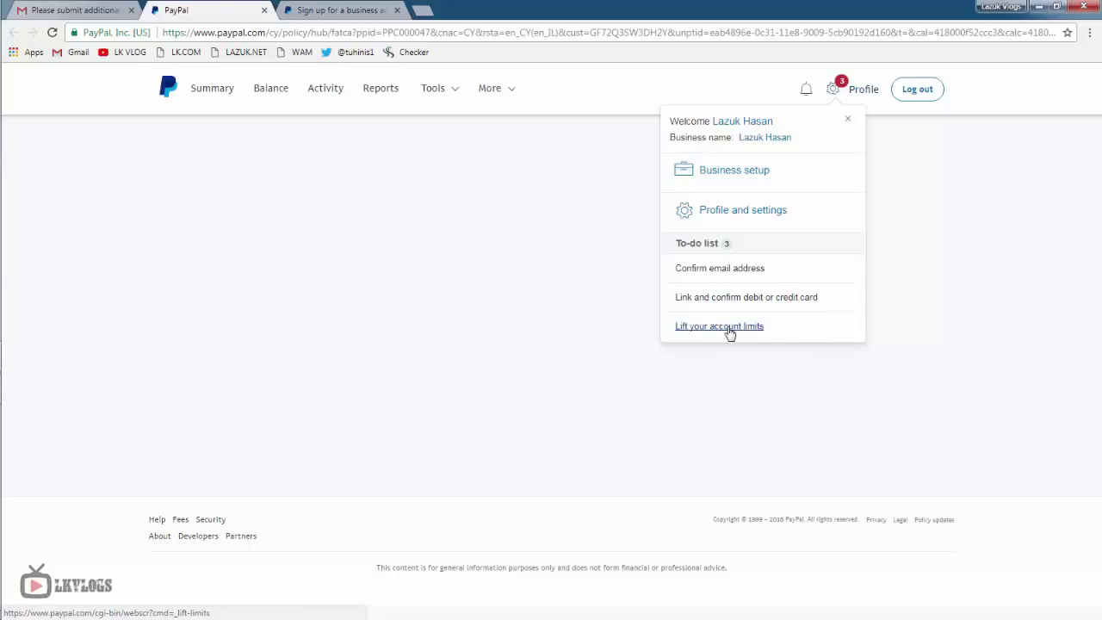
{"action": "left_click", "coordinate": [53, 7]}
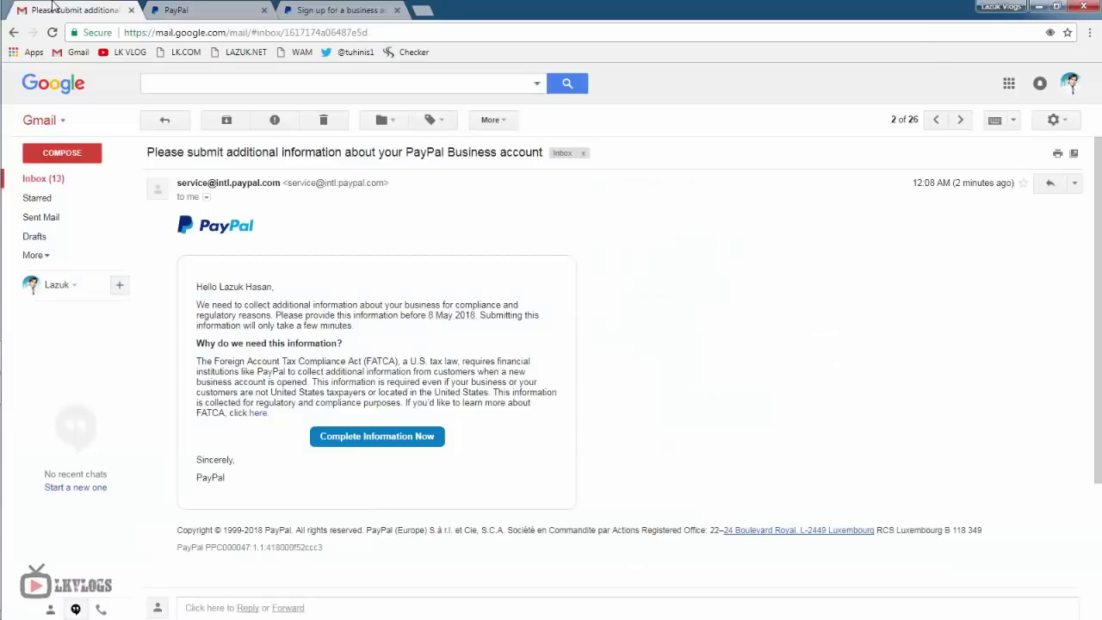
{"action": "left_click", "coordinate": [164, 120]}
- Open PayPal's 'Confirm your email' message and follow its Confirm Your Email link
{"action": "mouse_move", "coordinate": [239, 193]}
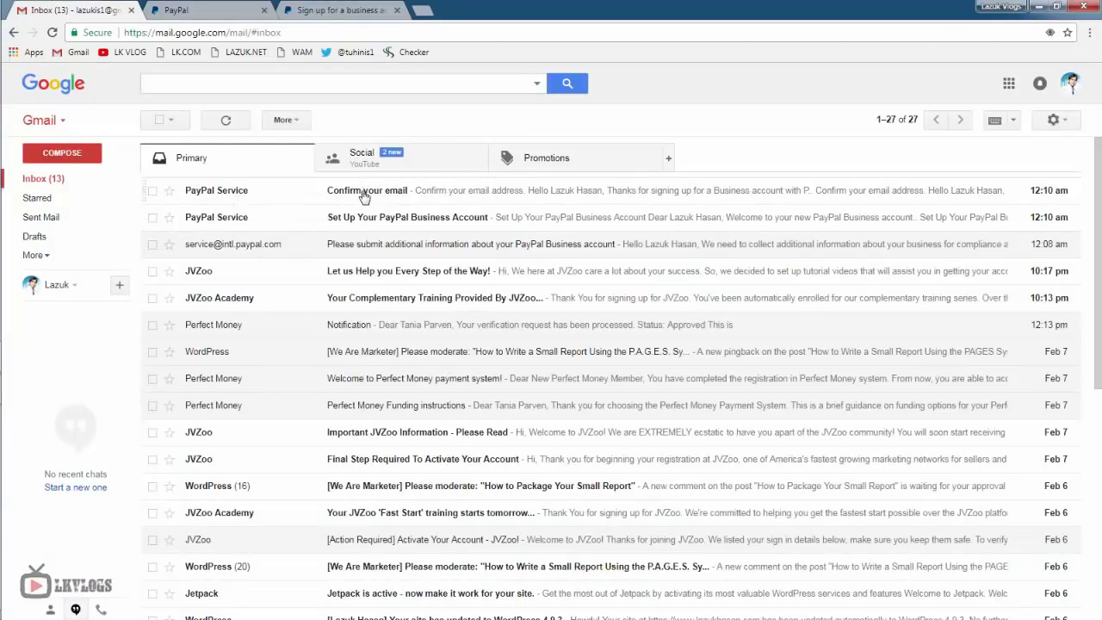
{"action": "left_click", "coordinate": [365, 197]}
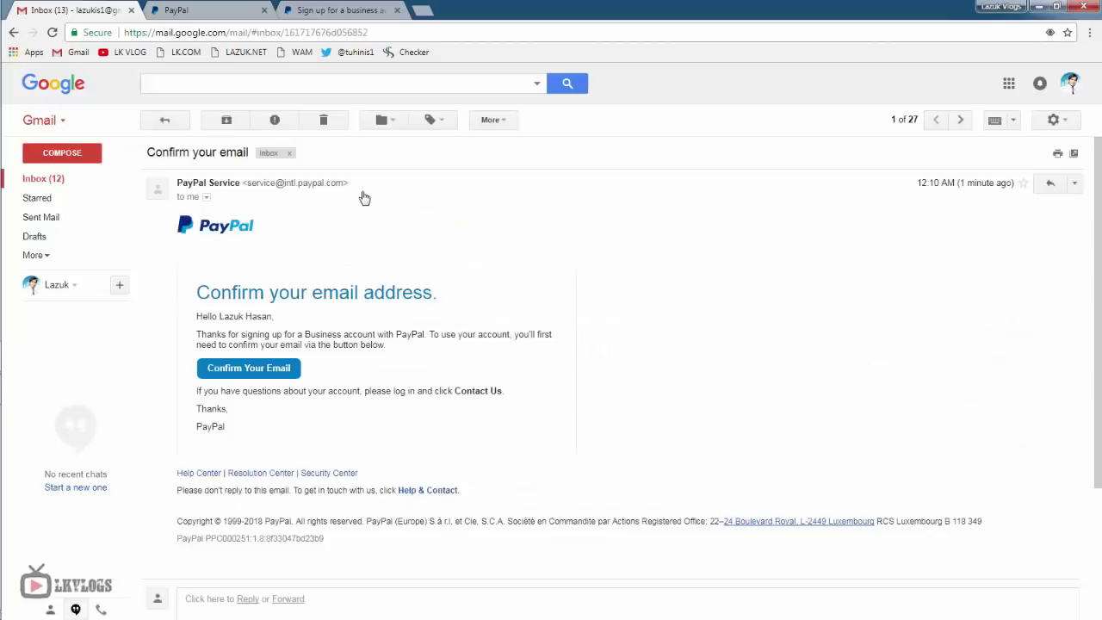
{"action": "left_click", "coordinate": [248, 369]}
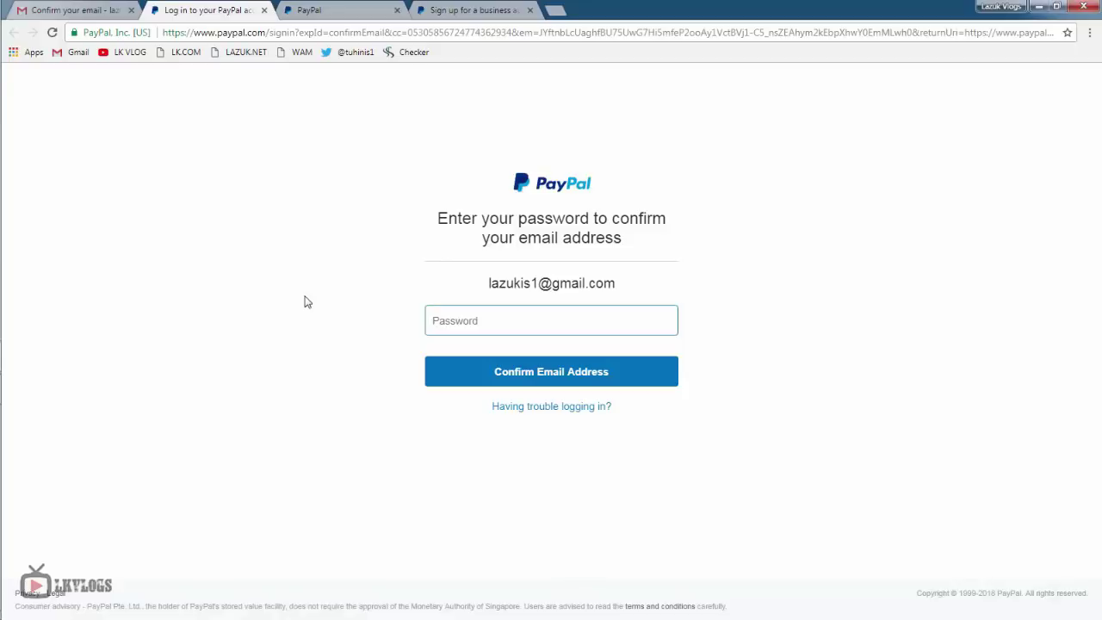
- Confirm the email address with the account password and close the tabs to the right
{"action": "type", "text": "••••••••"}
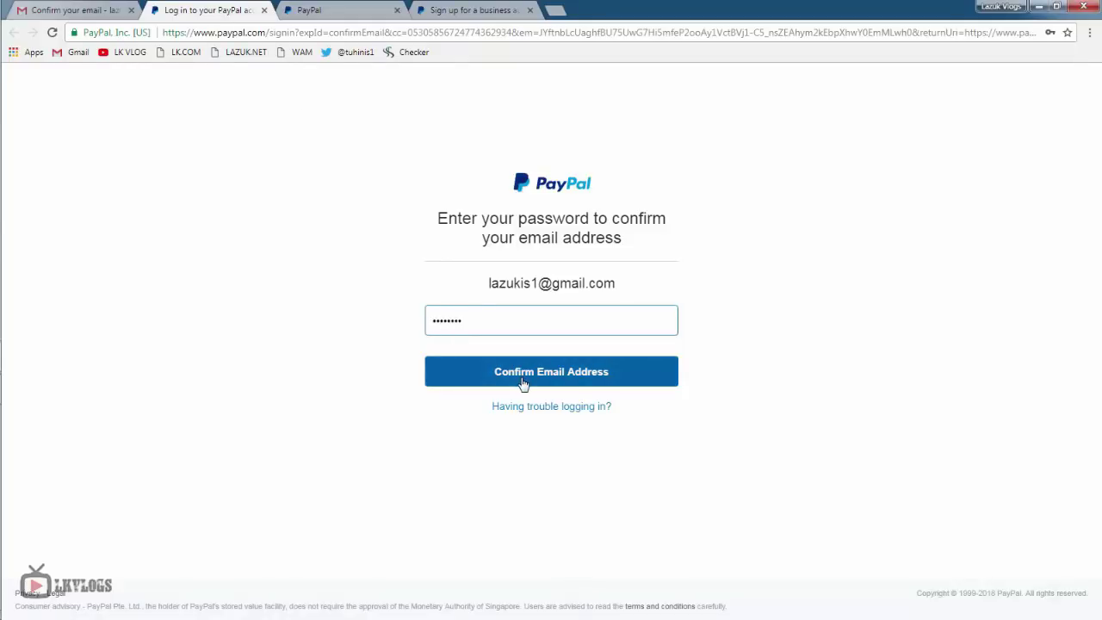
{"action": "left_click", "coordinate": [523, 383]}
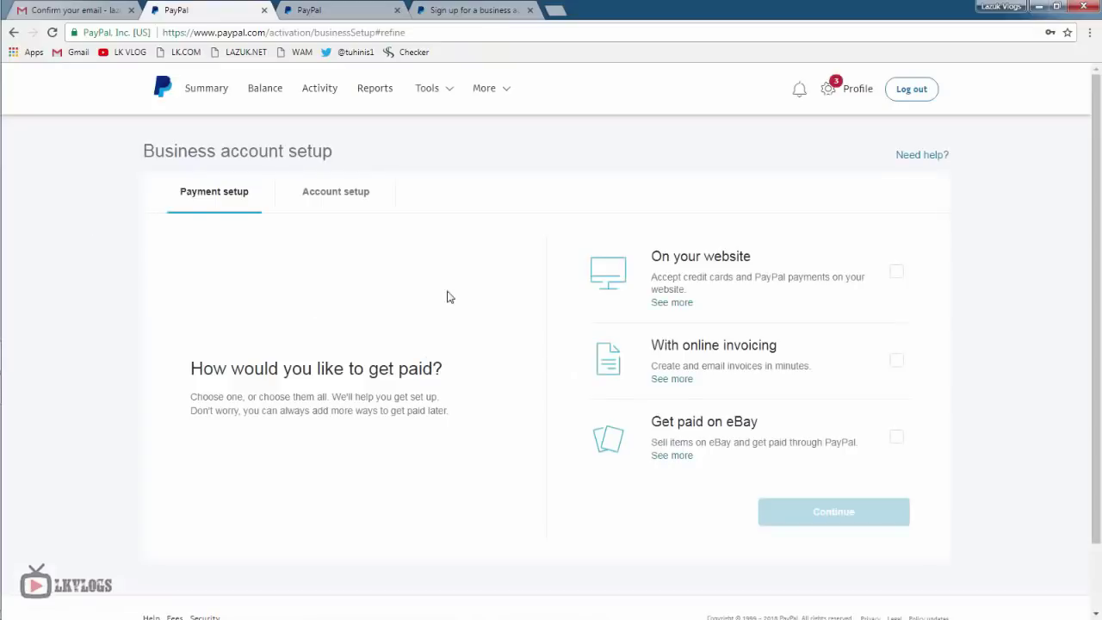
{"action": "right_click", "coordinate": [205, 16]}
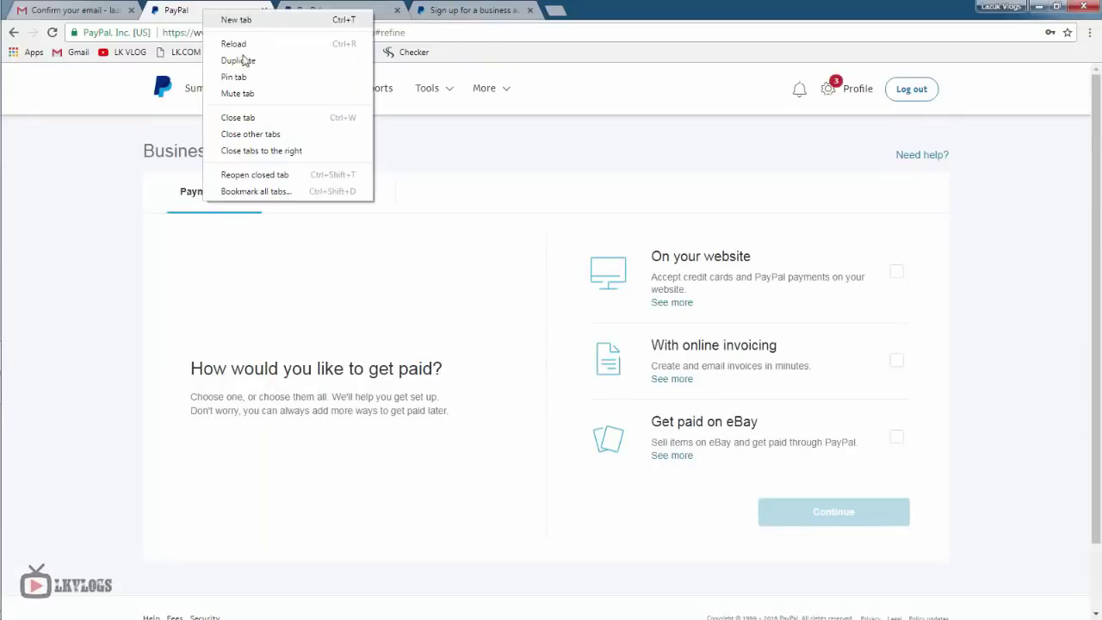
{"action": "left_click", "coordinate": [285, 148]}
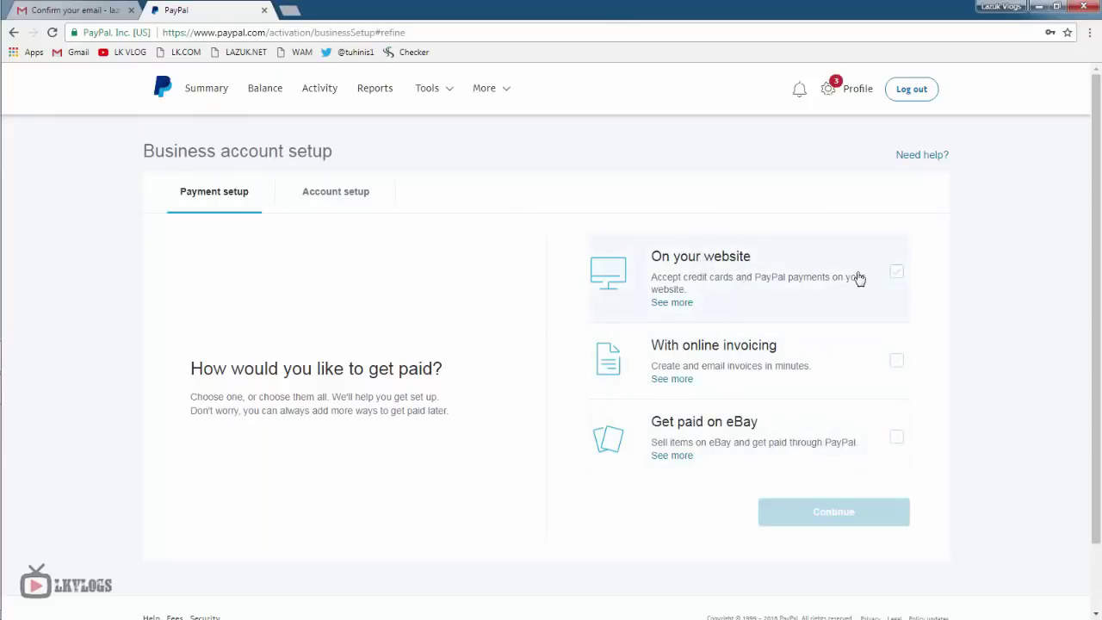
- Add website payments, online invoicing and eBay payments to the setup and continue
{"action": "left_click", "coordinate": [898, 273]}
{"action": "scroll", "coordinate": [896, 364], "scroll_direction": "down", "scroll_amount": 1}
{"action": "left_click", "coordinate": [896, 284]}
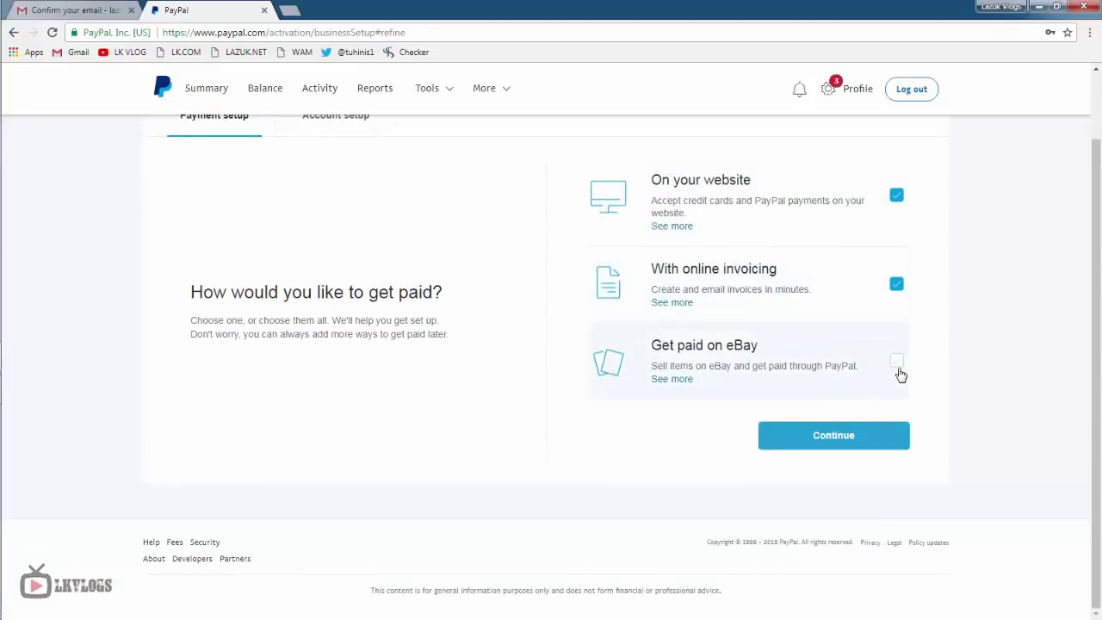
{"action": "left_click", "coordinate": [896, 360]}
{"action": "left_click", "coordinate": [844, 437]}
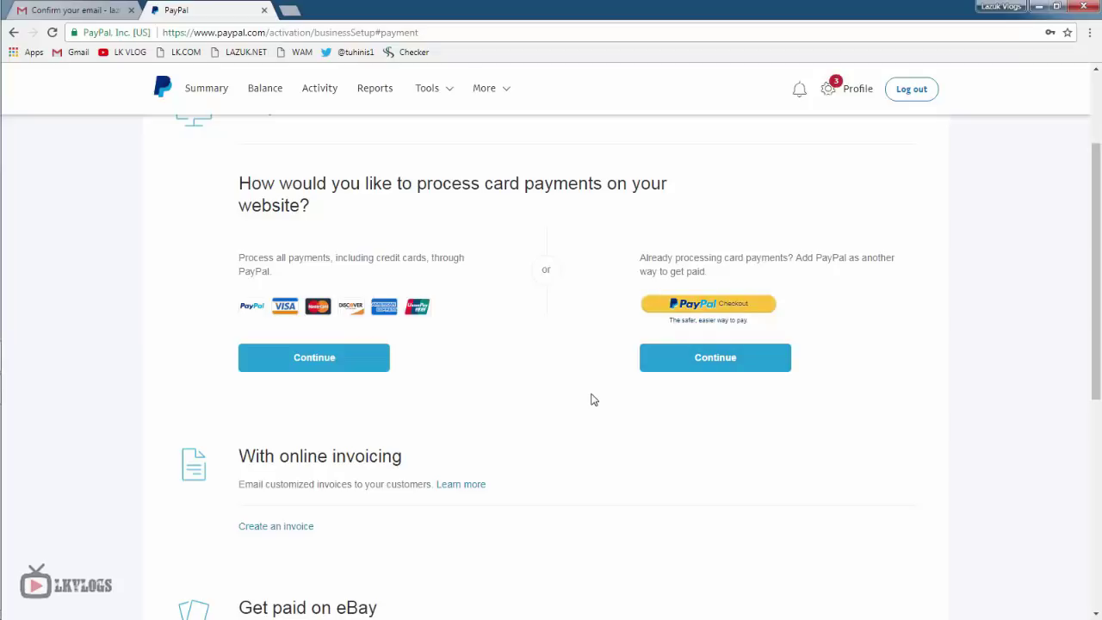
{"action": "scroll", "coordinate": [592, 399], "scroll_direction": "down", "scroll_amount": 5}
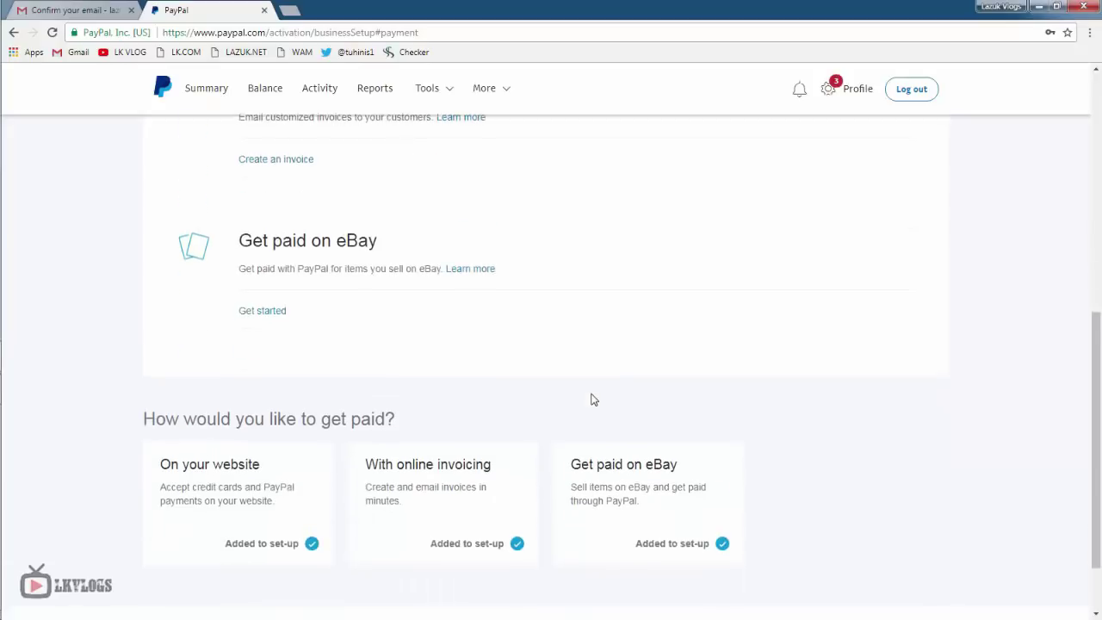
{"action": "scroll", "coordinate": [592, 400], "scroll_direction": "up", "scroll_amount": 6}
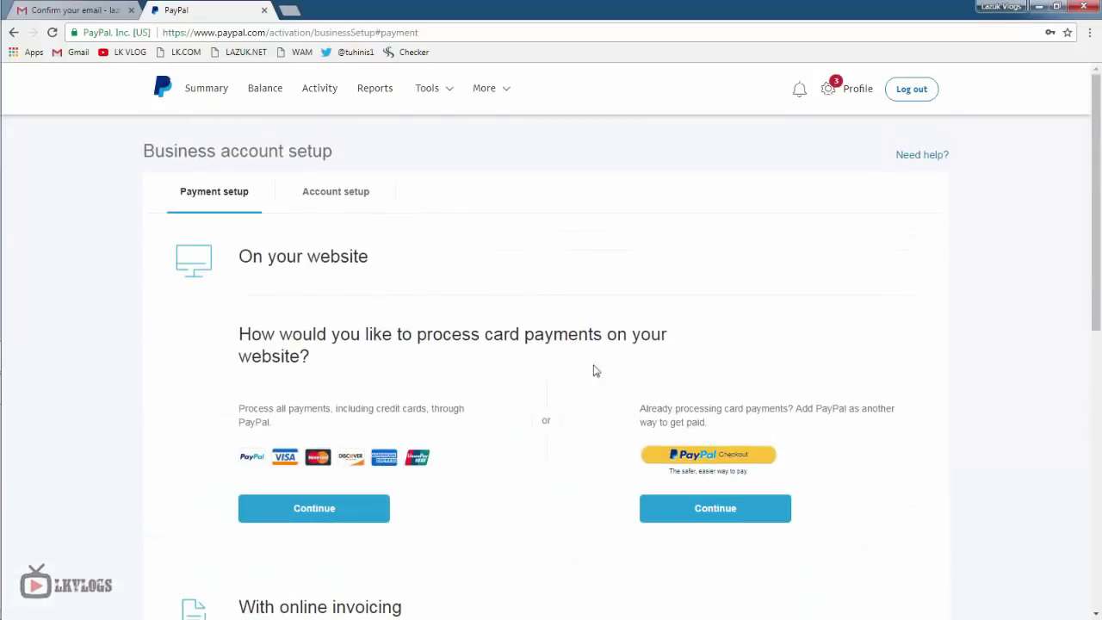
- Collapse the Summary banner and open Business setup's Account setup checklist via the Profile menu
{"action": "left_click", "coordinate": [206, 90]}
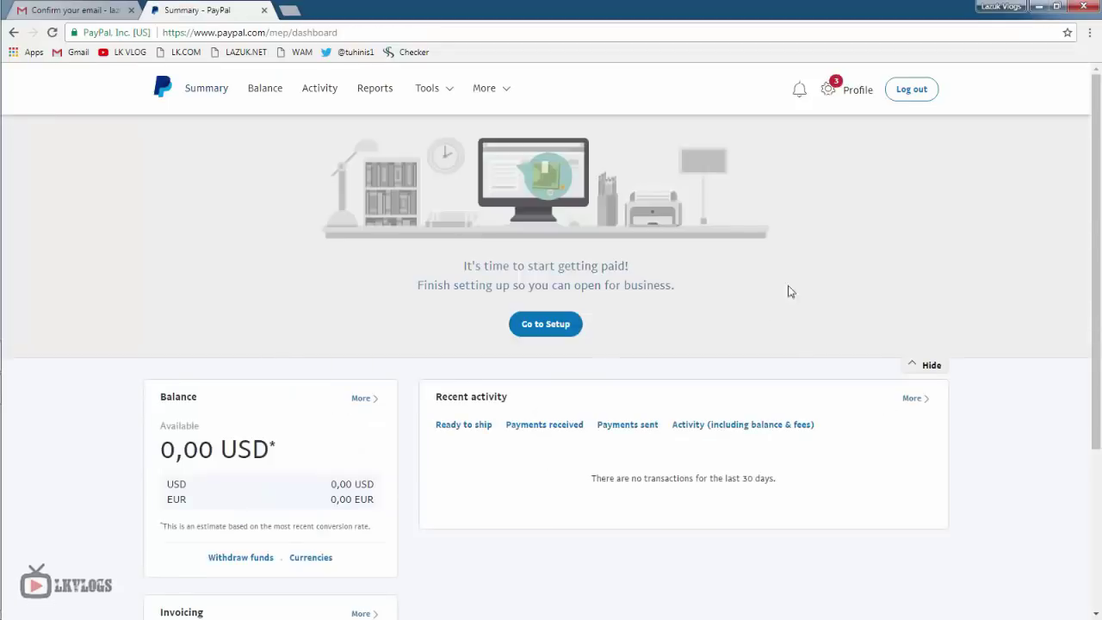
{"action": "left_click", "coordinate": [931, 367]}
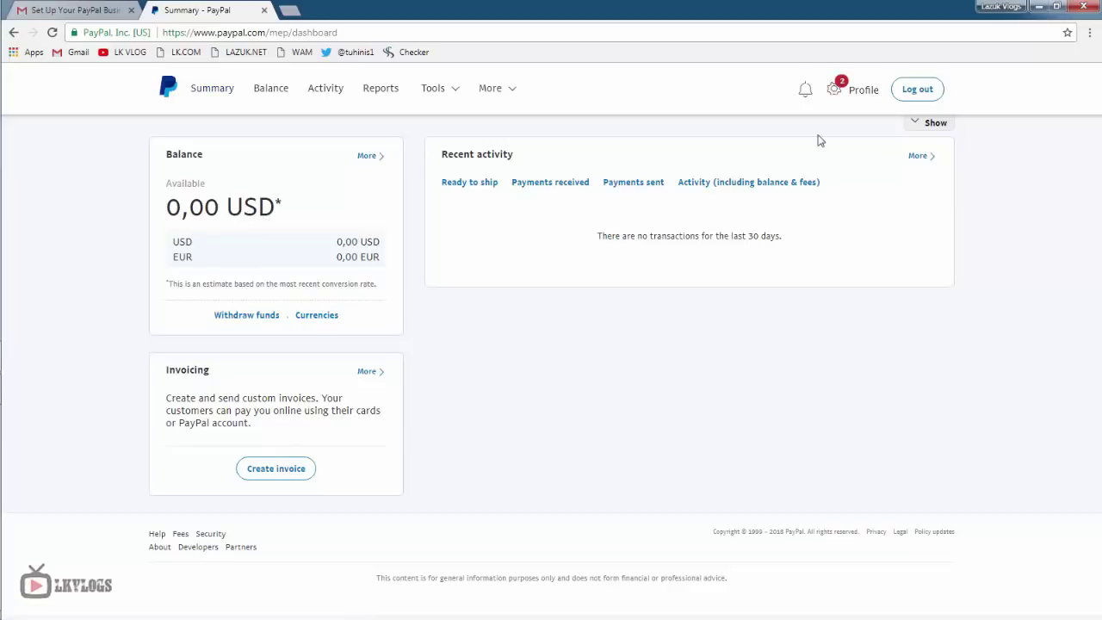
{"action": "mouse_move", "coordinate": [837, 91]}
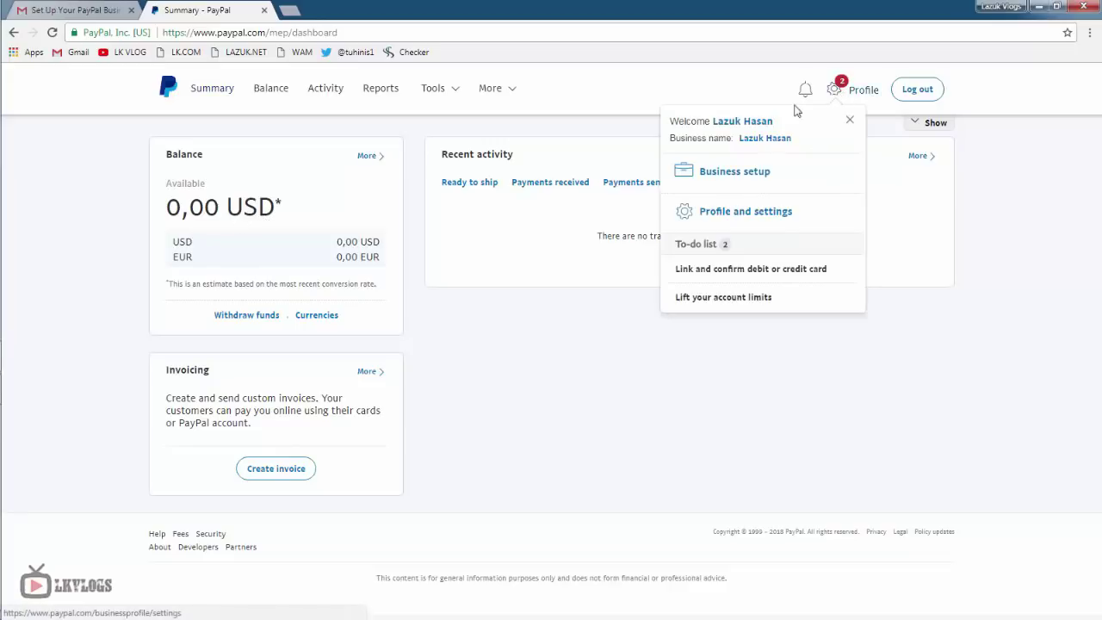
{"action": "left_click", "coordinate": [745, 174]}
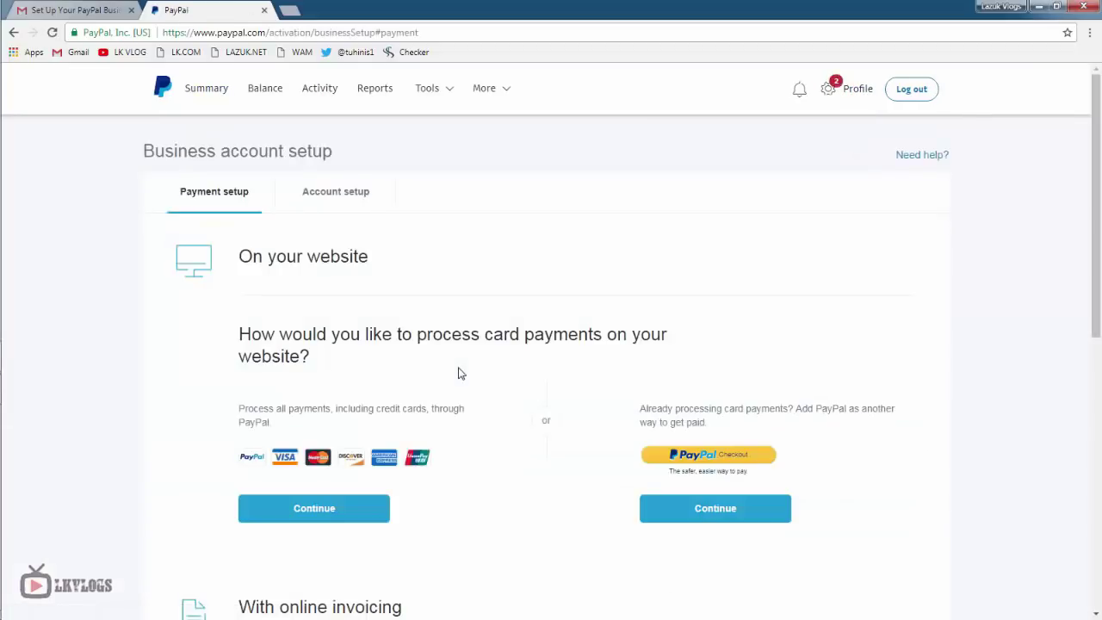
{"action": "scroll", "coordinate": [459, 372], "scroll_direction": "down", "scroll_amount": 6}
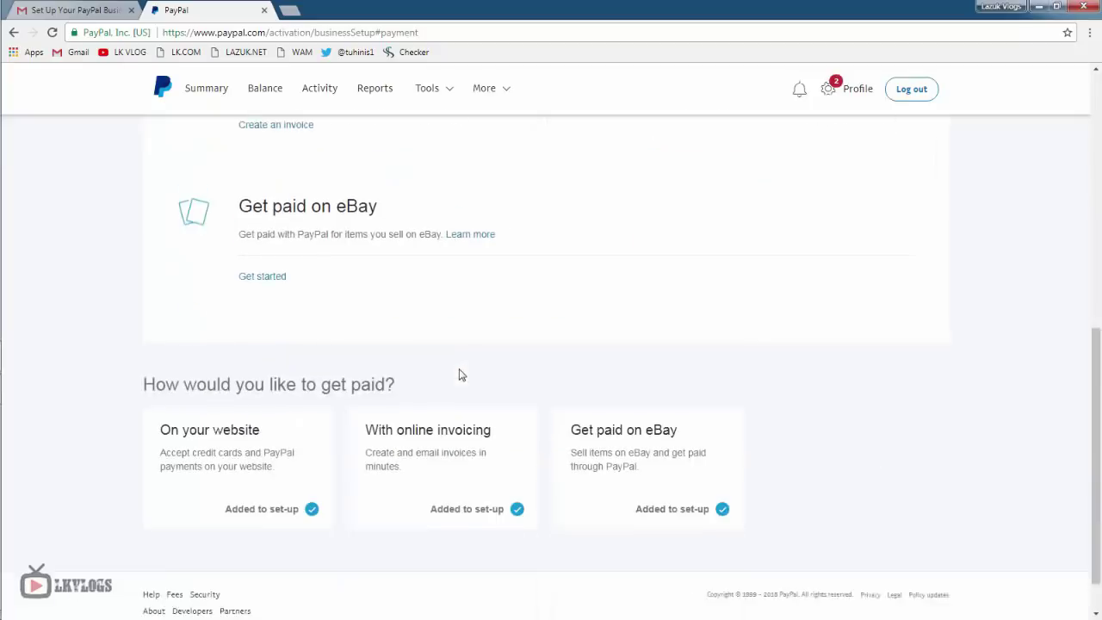
{"action": "scroll", "coordinate": [459, 372], "scroll_direction": "up", "scroll_amount": 8}
{"action": "left_click", "coordinate": [334, 194]}
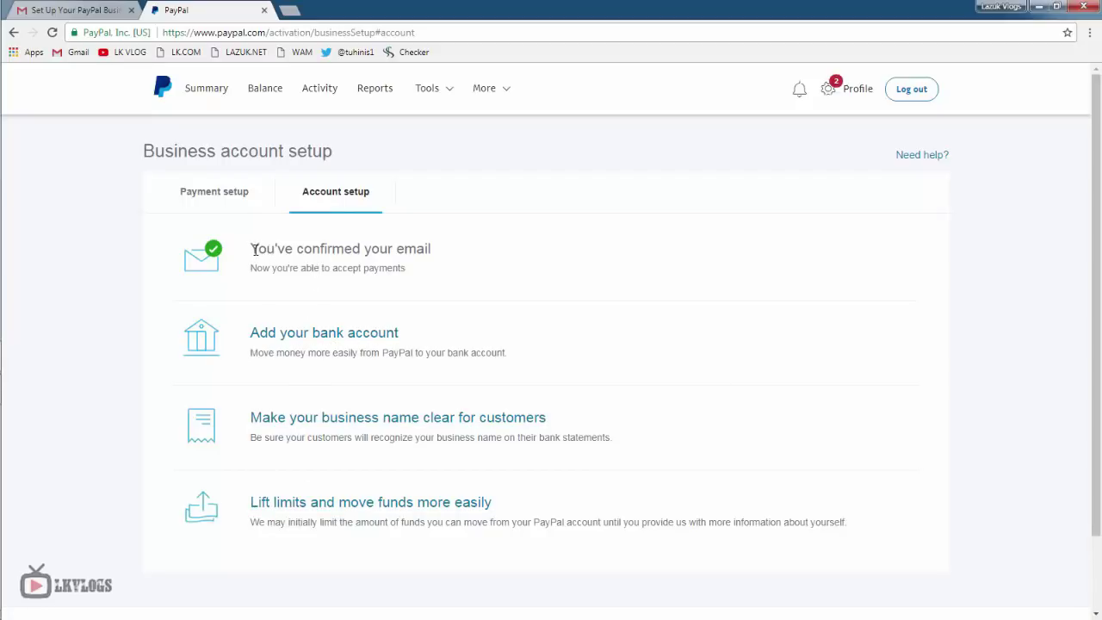
{"action": "left_click_drag", "start_coordinate": [252, 250], "coordinate": [248, 249]}
{"action": "left_click", "coordinate": [506, 322]}
{"action": "left_click_drag", "start_coordinate": [414, 338], "coordinate": [249, 331]}
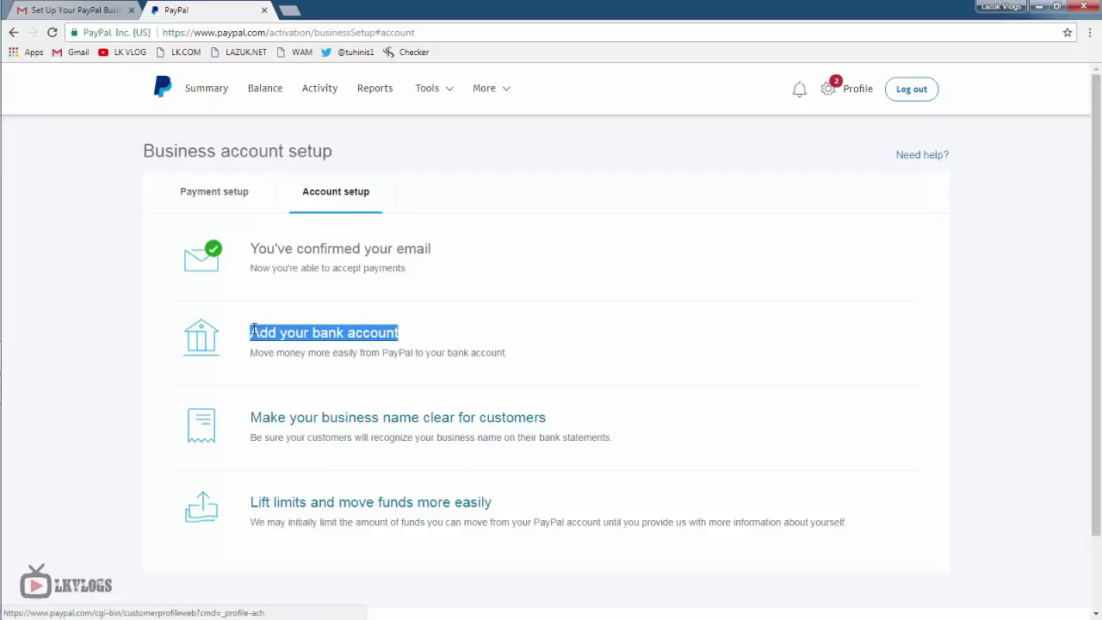
{"action": "left_click", "coordinate": [628, 465]}
{"action": "left_click_drag", "start_coordinate": [574, 427], "coordinate": [260, 415]}
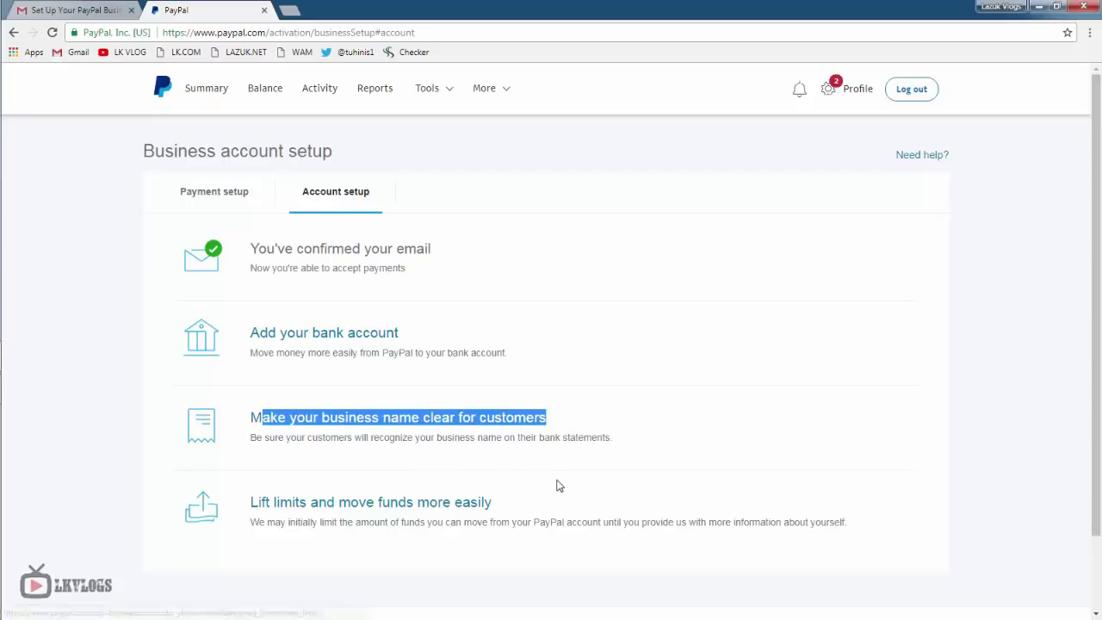
{"action": "left_click", "coordinate": [588, 476]}
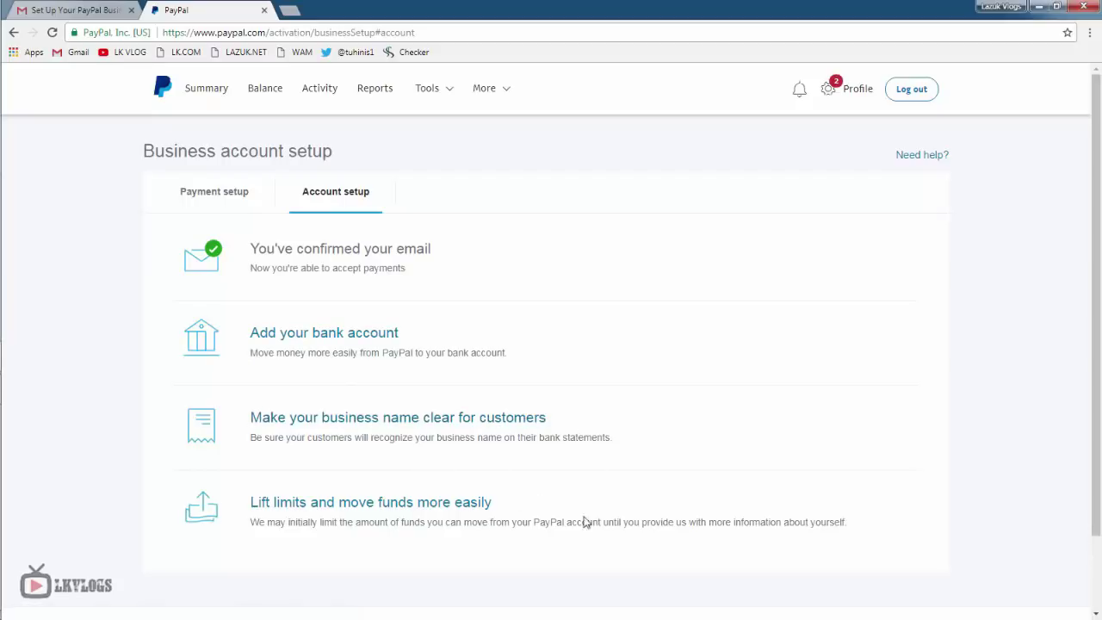
{"action": "scroll", "coordinate": [600, 520], "scroll_direction": "down", "scroll_amount": 2}
{"action": "left_click_drag", "start_coordinate": [504, 435], "coordinate": [255, 433]}
{"action": "left_click", "coordinate": [388, 527]}
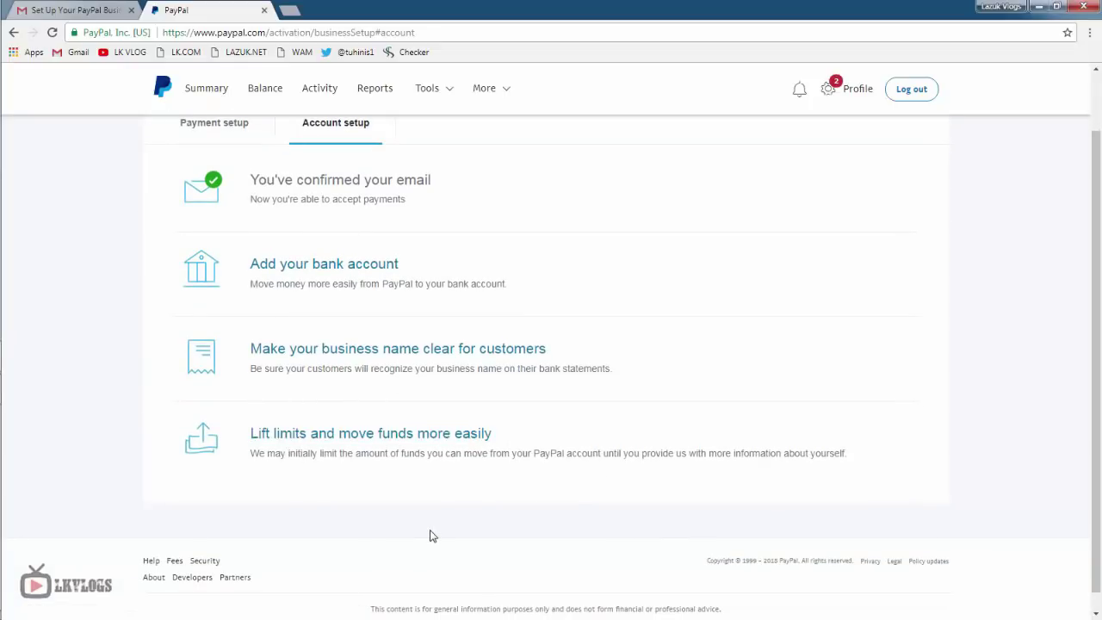
{"action": "scroll", "coordinate": [432, 535], "scroll_direction": "up", "scroll_amount": 2}
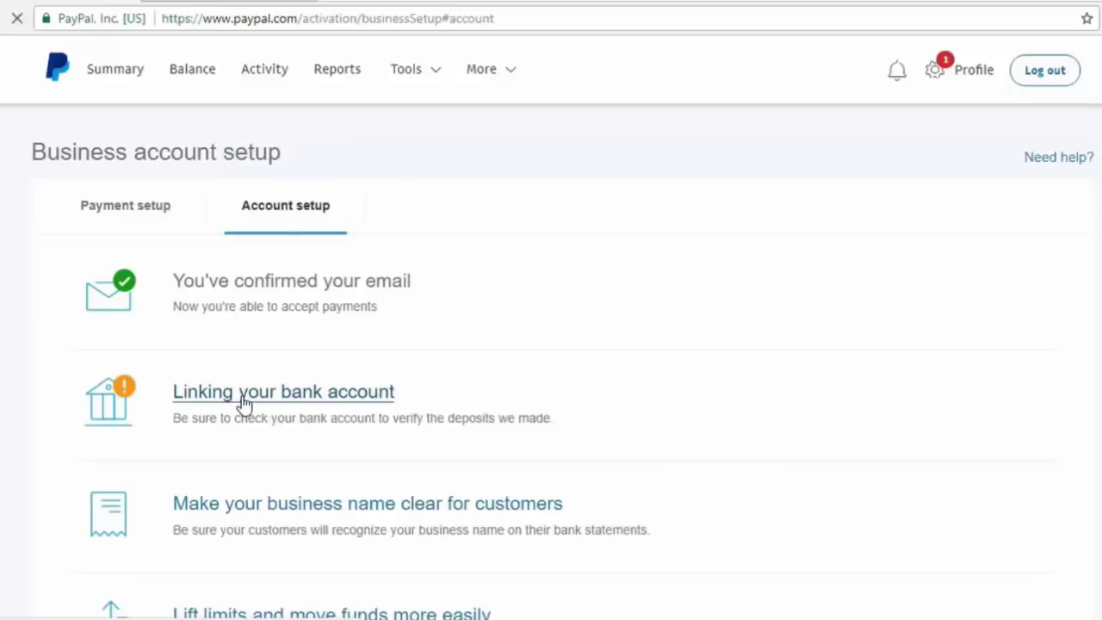
- Look over PayPal's Add a Bank Account form and its IBAN field, then go to Payoneer's home page
{"action": "left_click_drag", "start_coordinate": [254, 155], "coordinate": [508, 157]}
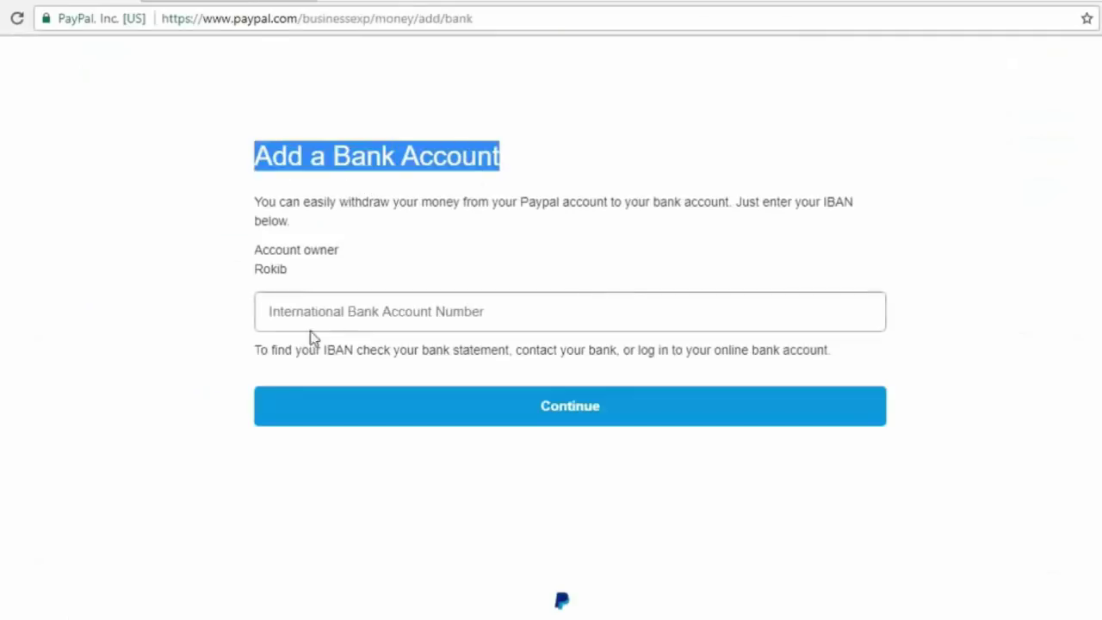
{"action": "left_click_drag", "start_coordinate": [273, 314], "coordinate": [485, 311]}
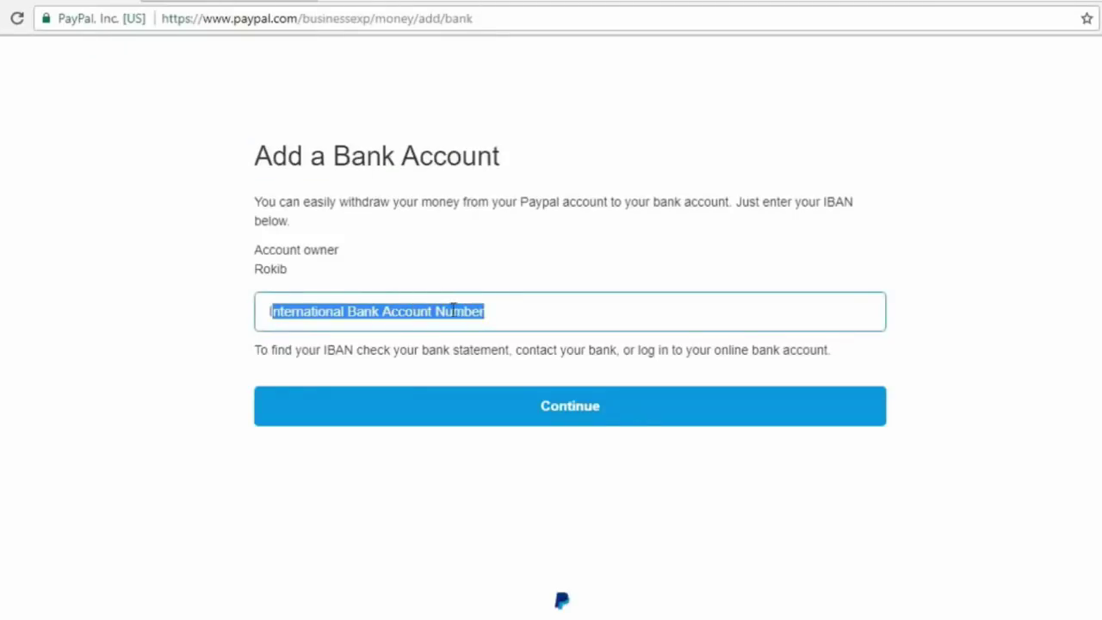
{"action": "left_click", "coordinate": [1062, 523]}
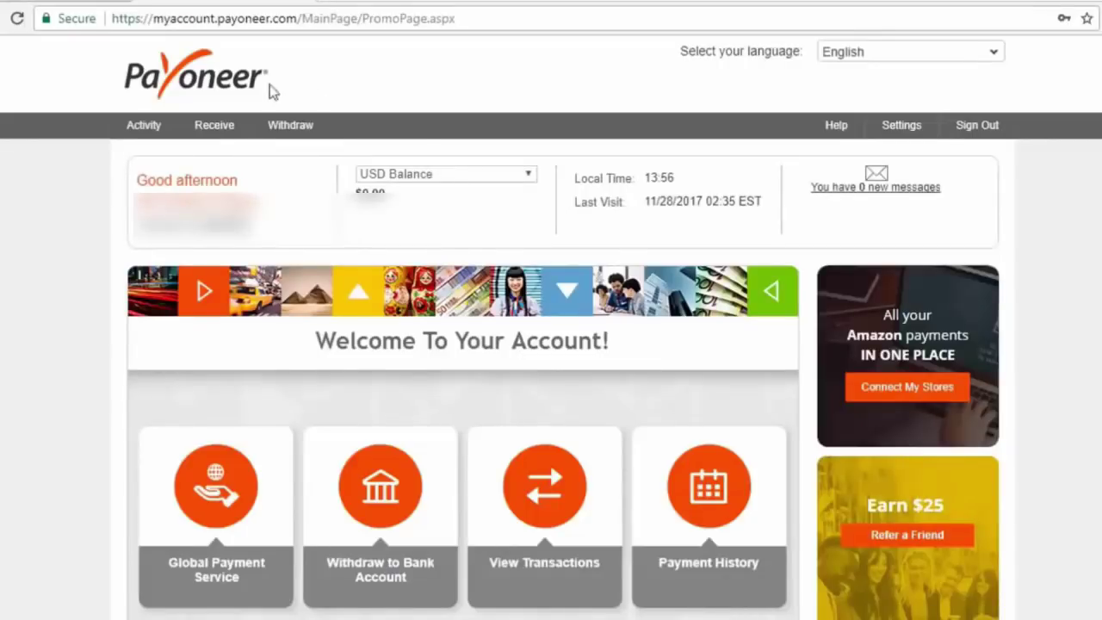
{"action": "mouse_move", "coordinate": [217, 132]}
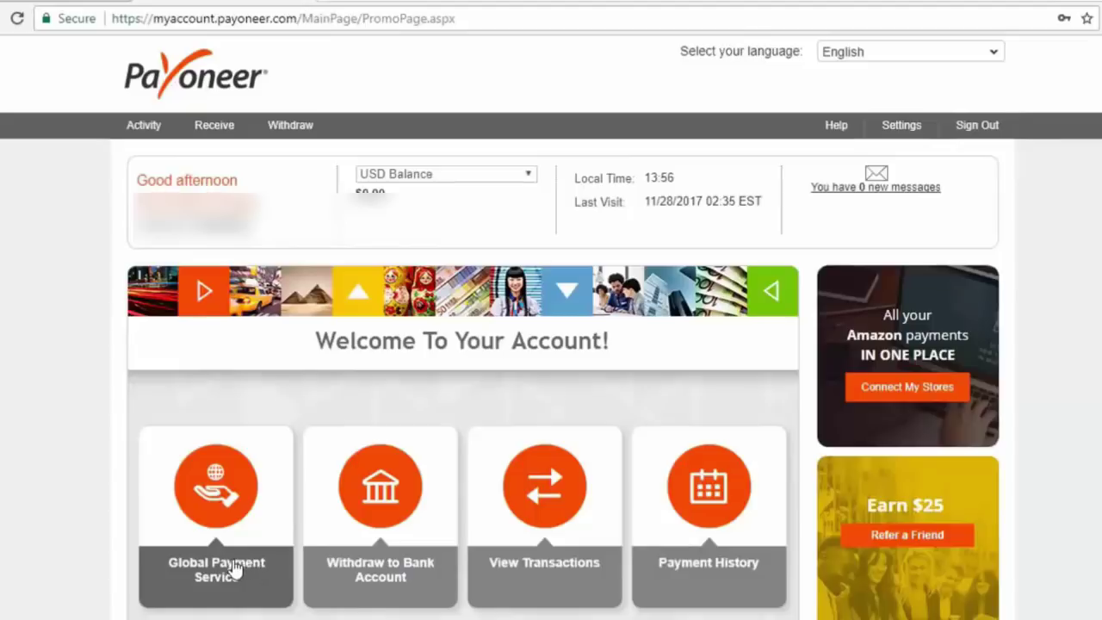
- Copy the IBAN of Payoneer's EUR Global Payment Service receiving account and return to PayPal
{"action": "left_click", "coordinate": [234, 570]}
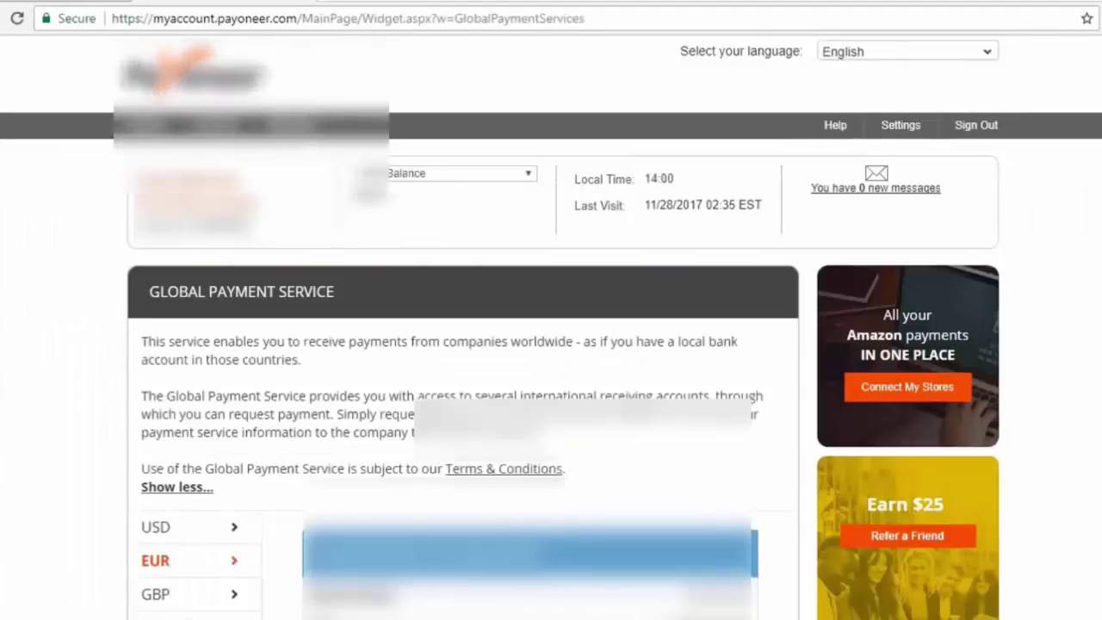
{"action": "scroll", "coordinate": [232, 568], "scroll_direction": "down", "scroll_amount": 1}
{"action": "scroll", "coordinate": [359, 460], "scroll_direction": "down", "scroll_amount": 2}
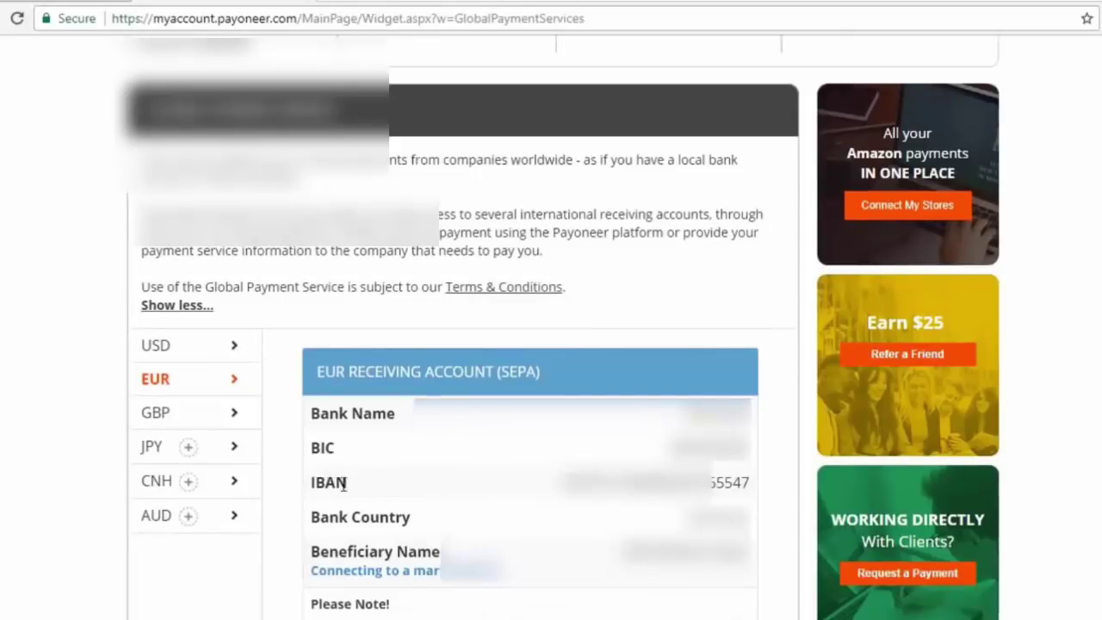
{"action": "left_click_drag", "start_coordinate": [345, 483], "coordinate": [772, 487]}
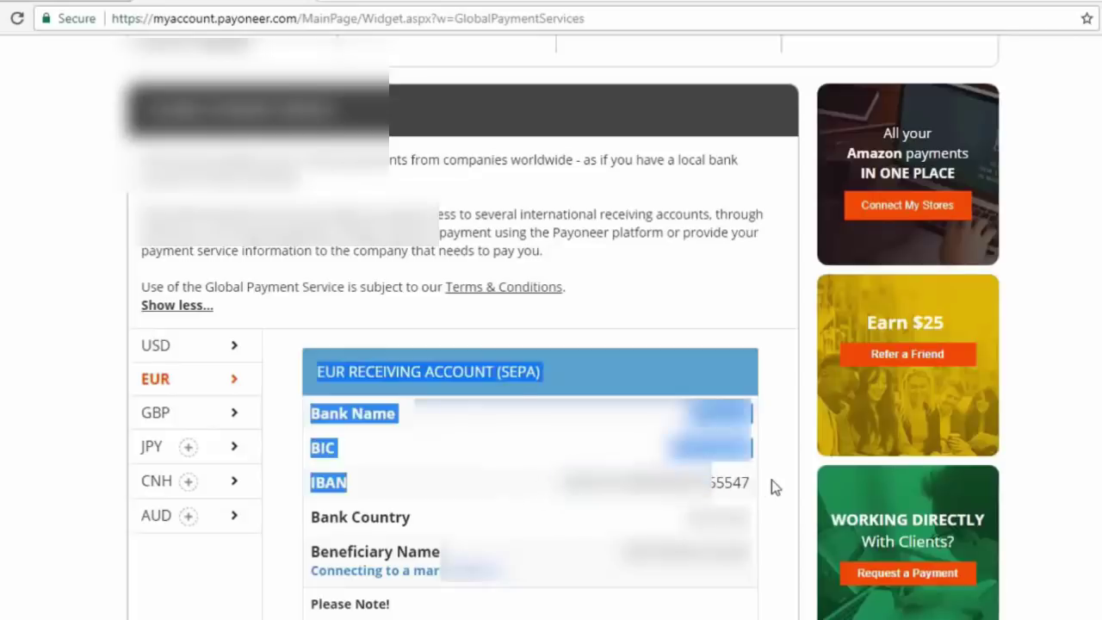
{"action": "double_click", "coordinate": [736, 484]}
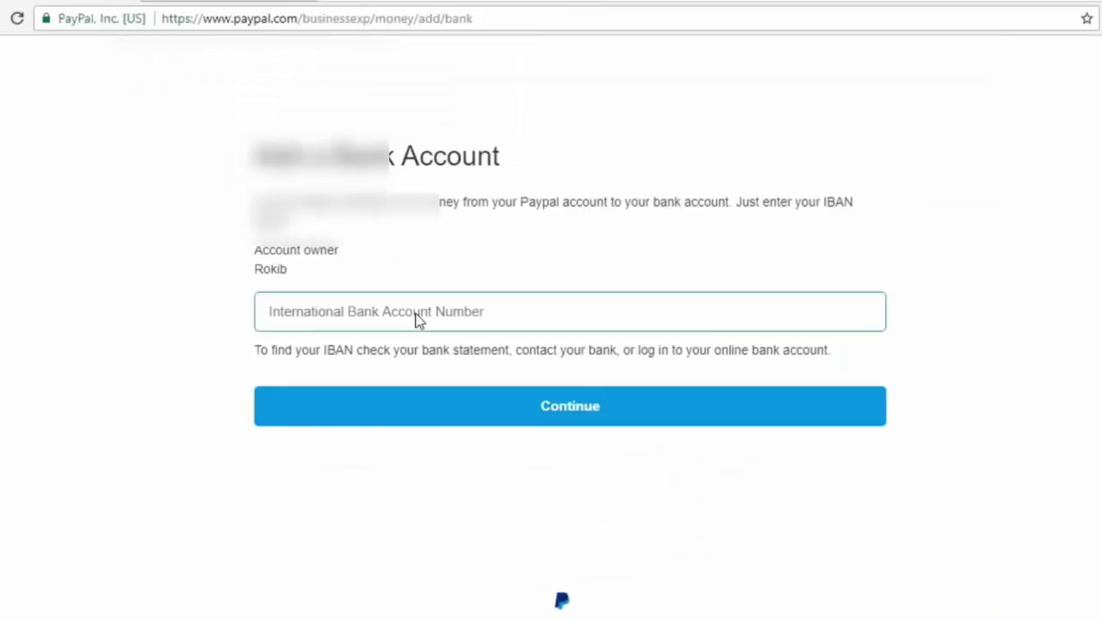
{"action": "left_click", "coordinate": [87, 3]}
- Paste the Payoneer IBAN into PayPal's bank form, submit it, and check the returned message
{"action": "key", "text": "ctrl+v"}
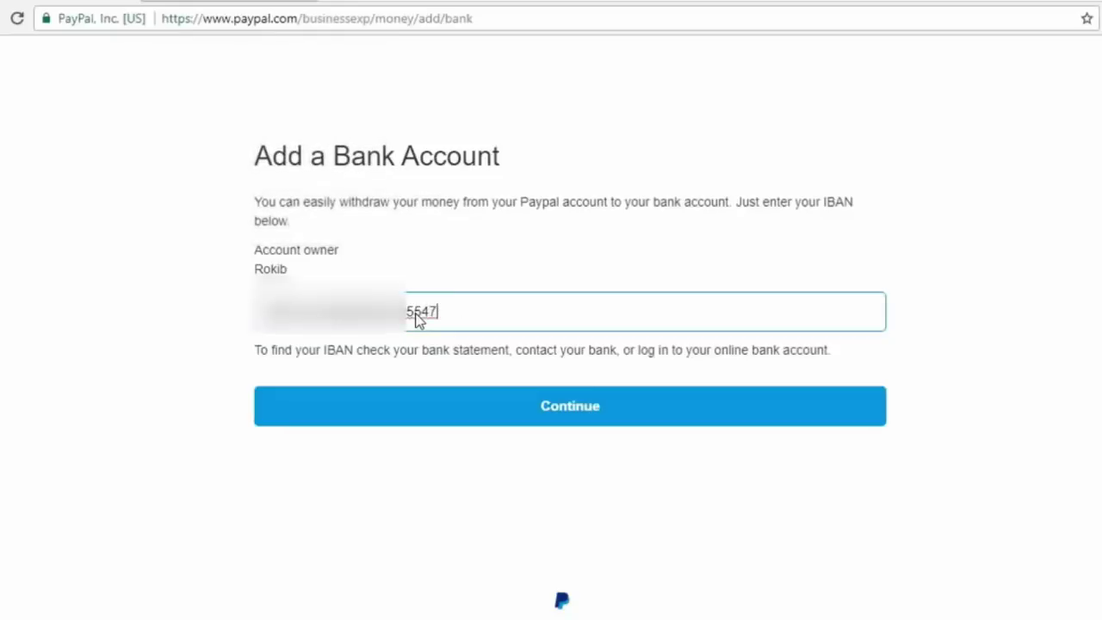
{"action": "left_click", "coordinate": [551, 417]}
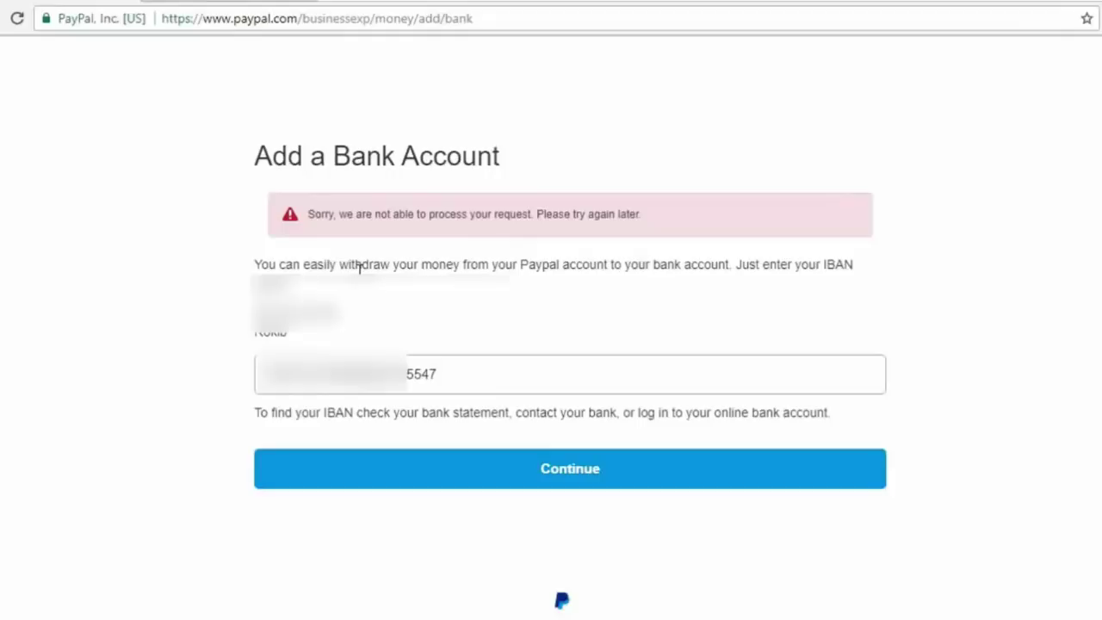
{"action": "left_click_drag", "start_coordinate": [310, 213], "coordinate": [332, 213]}
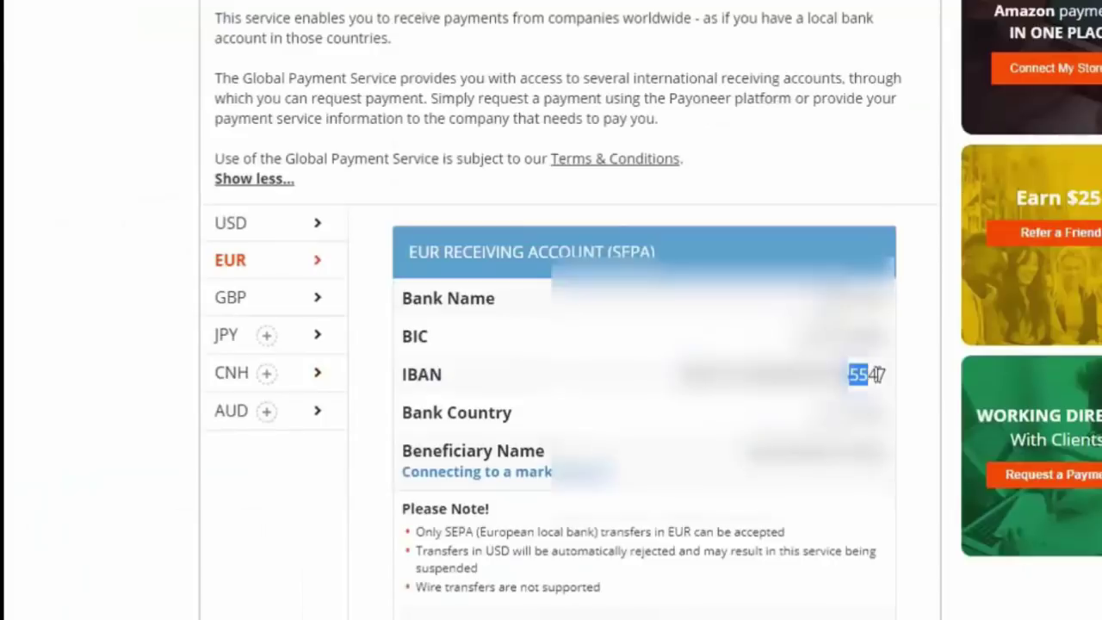
- Open the bank details of the Wirecard Bank AG account after checking its IBAN digits
{"action": "left_click_drag", "start_coordinate": [869, 375], "coordinate": [896, 381]}
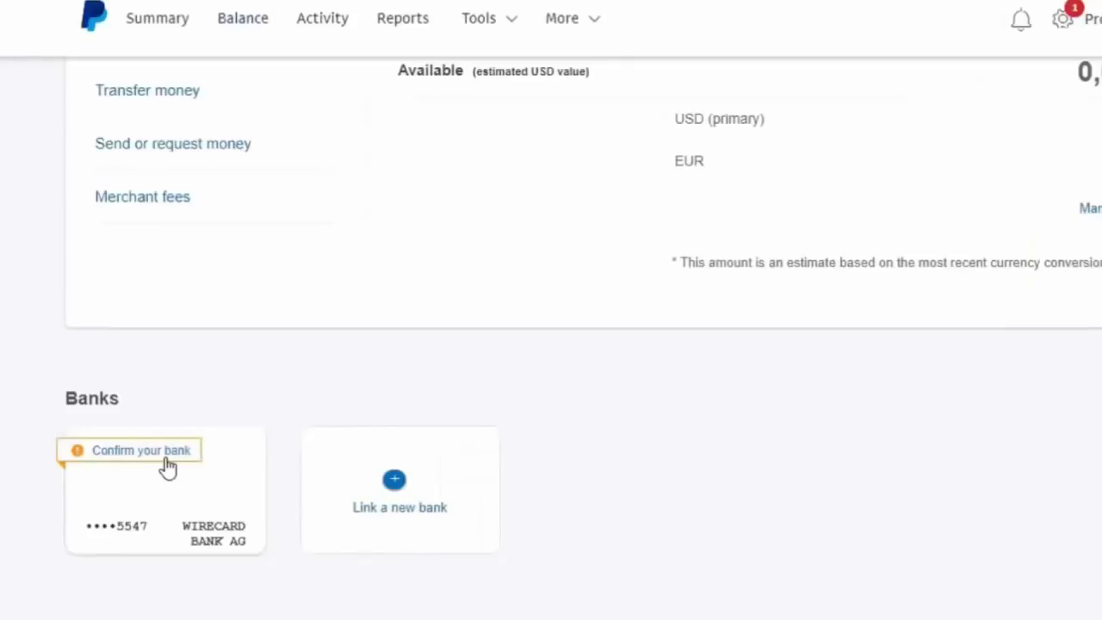
{"action": "left_click", "coordinate": [167, 465]}
{"action": "left_click_drag", "start_coordinate": [312, 114], "coordinate": [508, 127]}
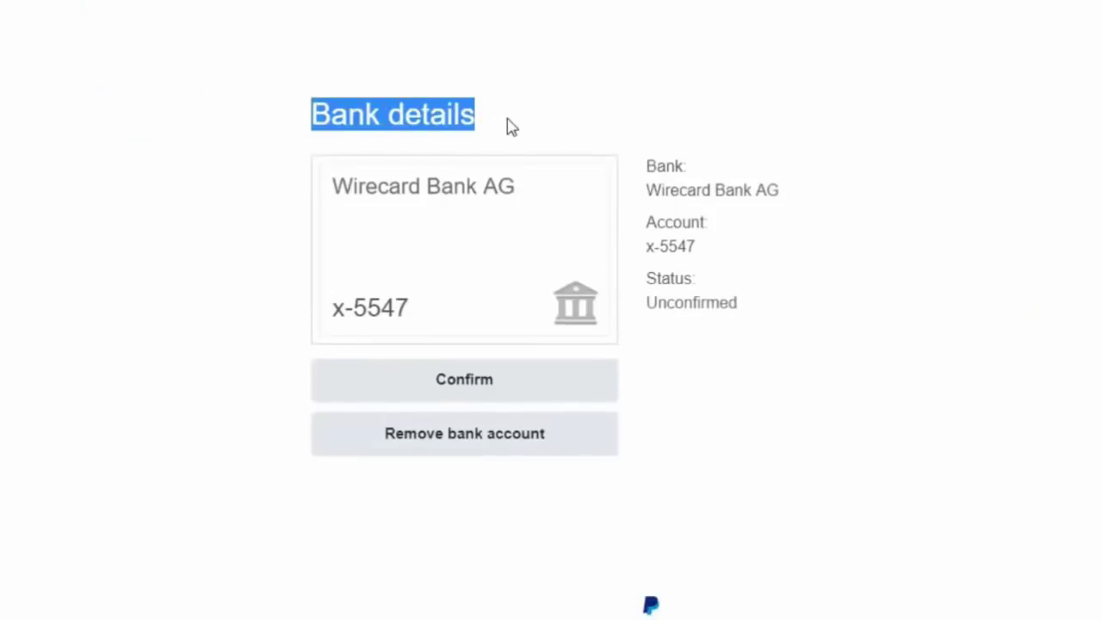
- Start confirming the Wirecard bank and read the Confirm Bank page's two-deposit instructions
{"action": "left_click", "coordinate": [462, 392]}
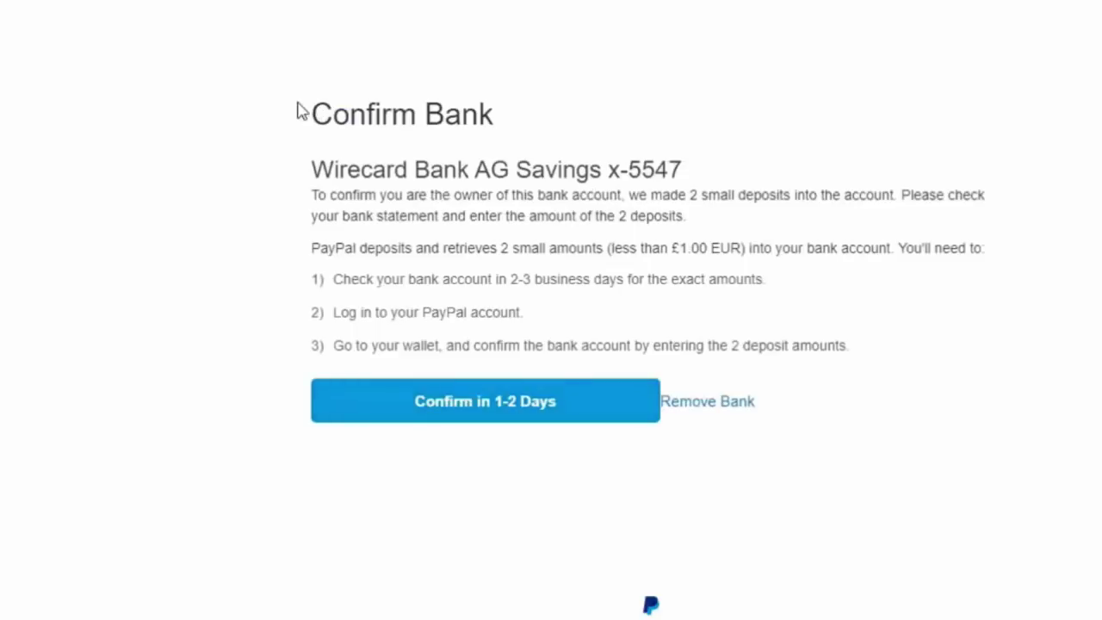
{"action": "left_click_drag", "start_coordinate": [314, 112], "coordinate": [512, 130]}
{"action": "left_click", "coordinate": [515, 131]}
{"action": "left_click_drag", "start_coordinate": [544, 196], "coordinate": [634, 196]}
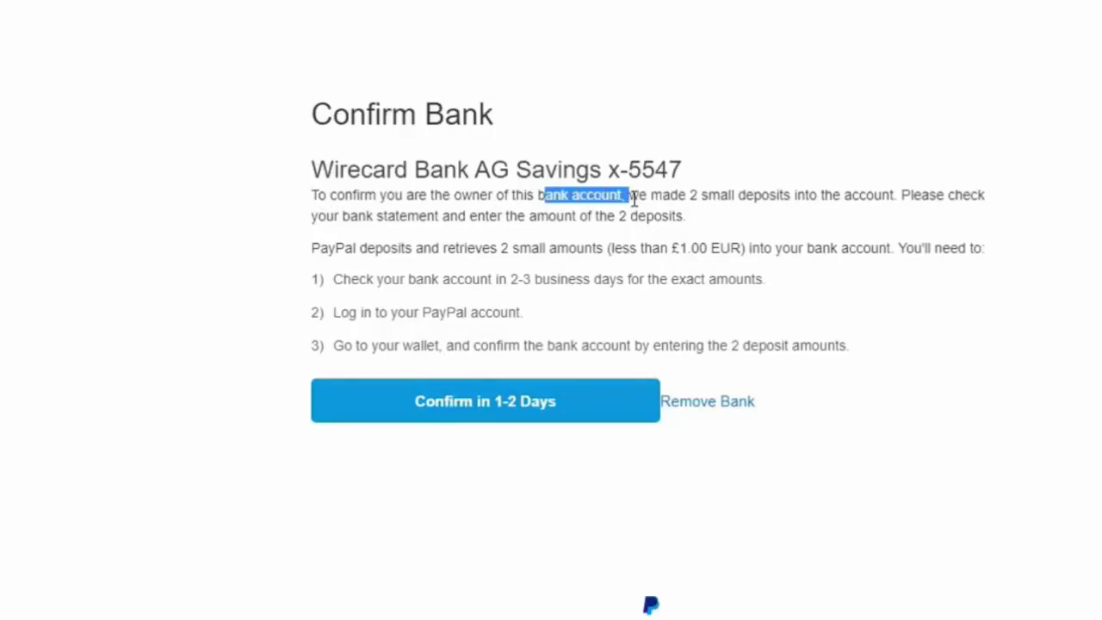
{"action": "left_click", "coordinate": [669, 212]}
{"action": "left_click_drag", "start_coordinate": [707, 196], "coordinate": [893, 198]}
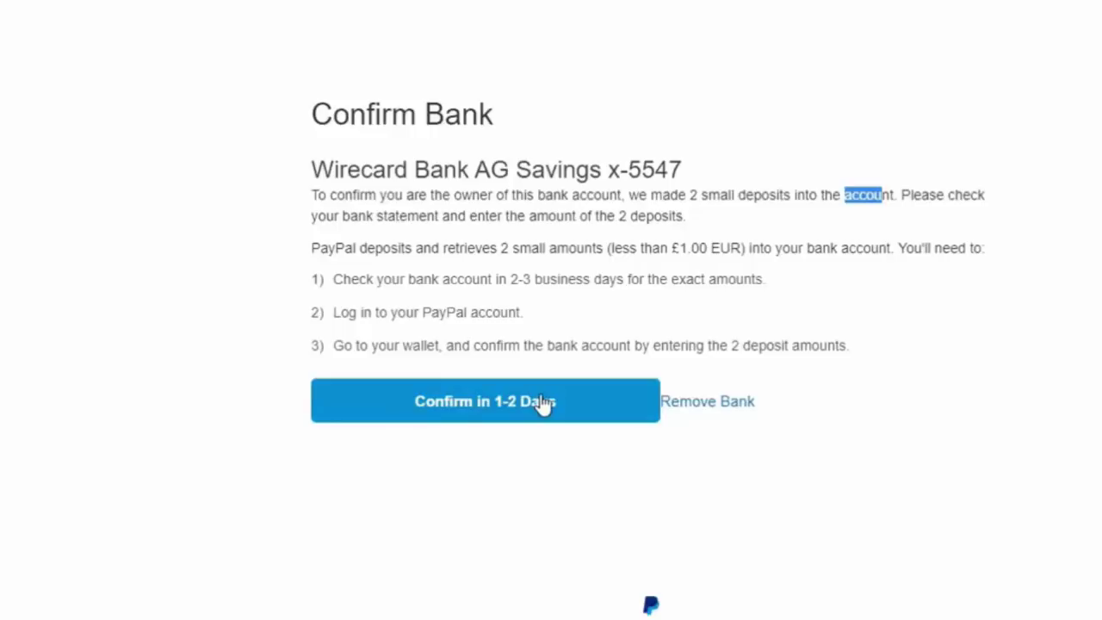
{"action": "left_click", "coordinate": [369, 281]}
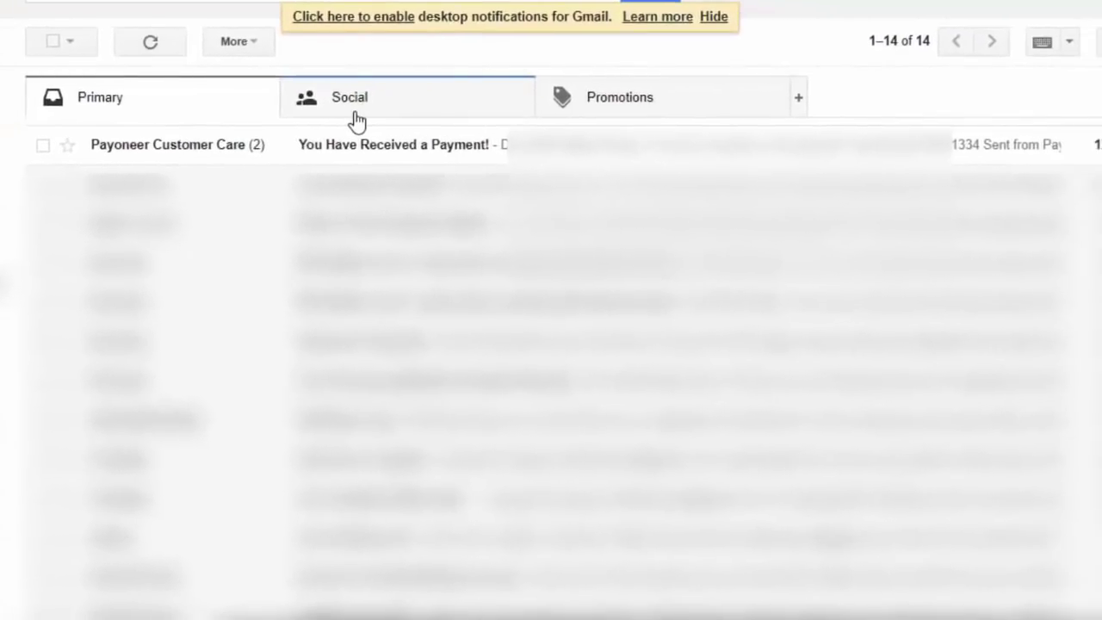
- Read the Payoneer email showing the two PayPal payments of €0.20 and €0.05
{"action": "left_click", "coordinate": [377, 153]}
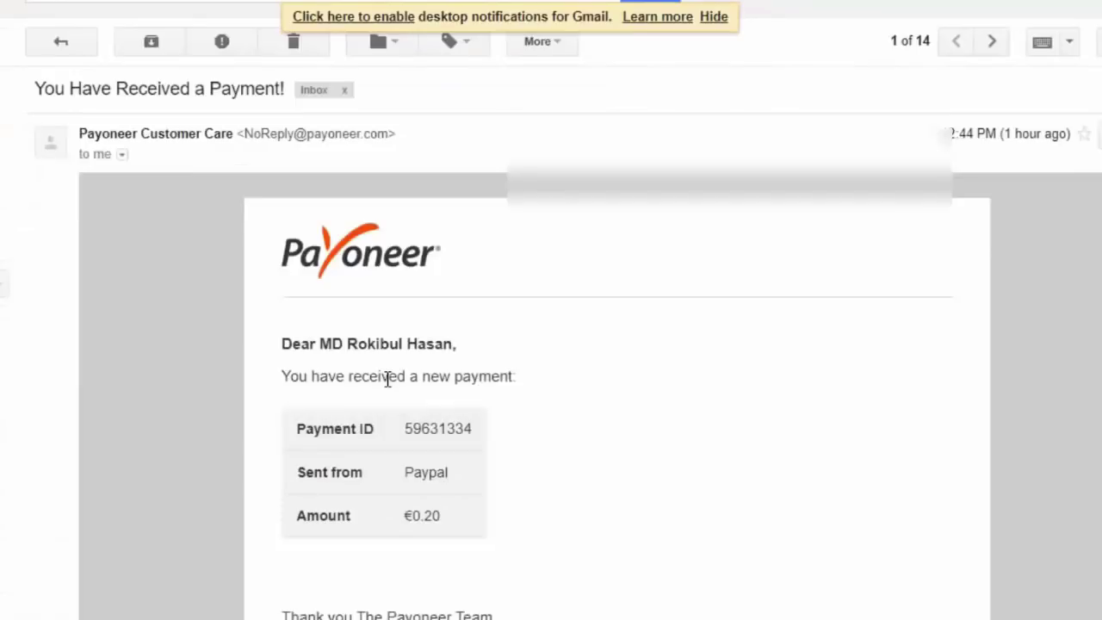
{"action": "left_click_drag", "start_coordinate": [320, 377], "coordinate": [531, 384]}
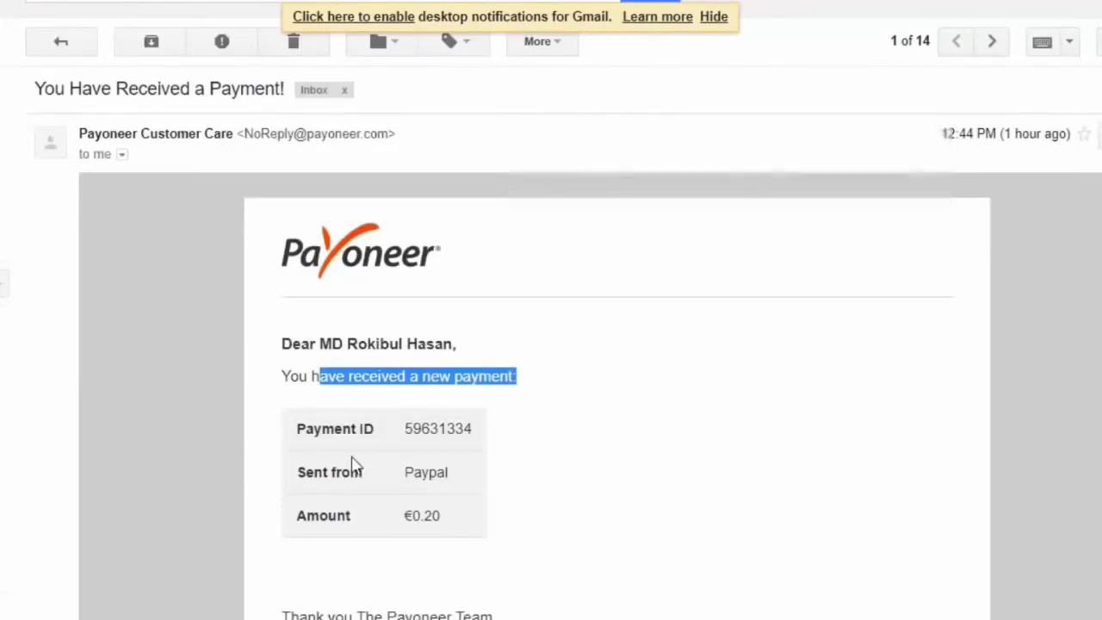
{"action": "left_click_drag", "start_coordinate": [298, 472], "coordinate": [493, 475]}
{"action": "left_click", "coordinate": [433, 520]}
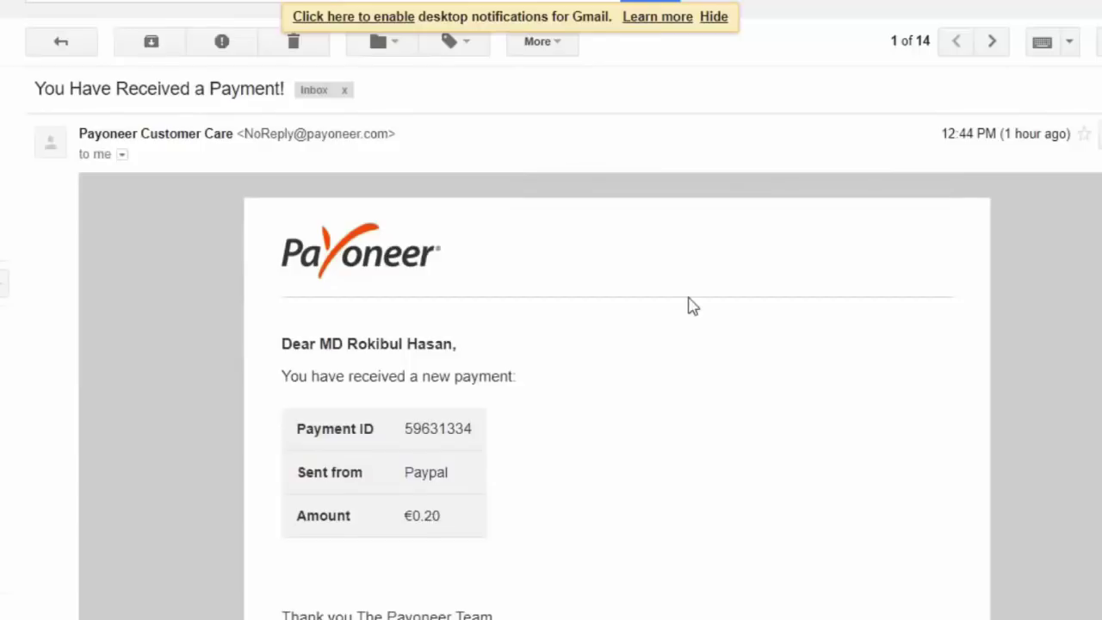
{"action": "scroll", "coordinate": [693, 307], "scroll_direction": "down", "scroll_amount": 10}
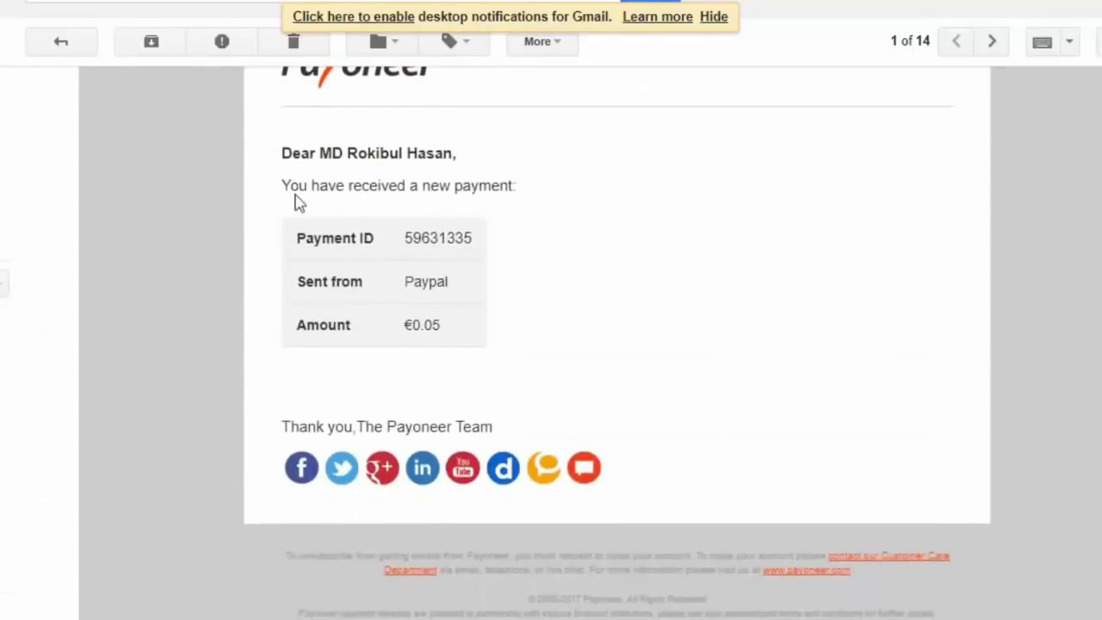
{"action": "left_click_drag", "start_coordinate": [298, 192], "coordinate": [517, 198]}
{"action": "left_click_drag", "start_coordinate": [297, 281], "coordinate": [475, 293]}
{"action": "left_click", "coordinate": [298, 324]}
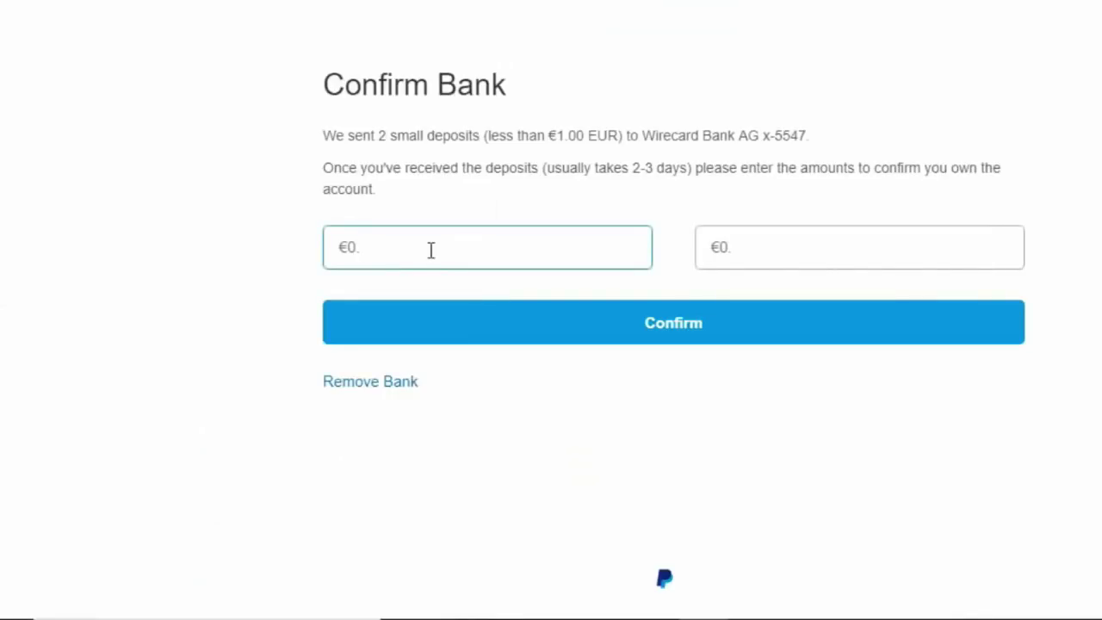
- Enter deposit amounts 5 and 20 and confirm the Wirecard Bank AG account
{"action": "type", "text": "5"}
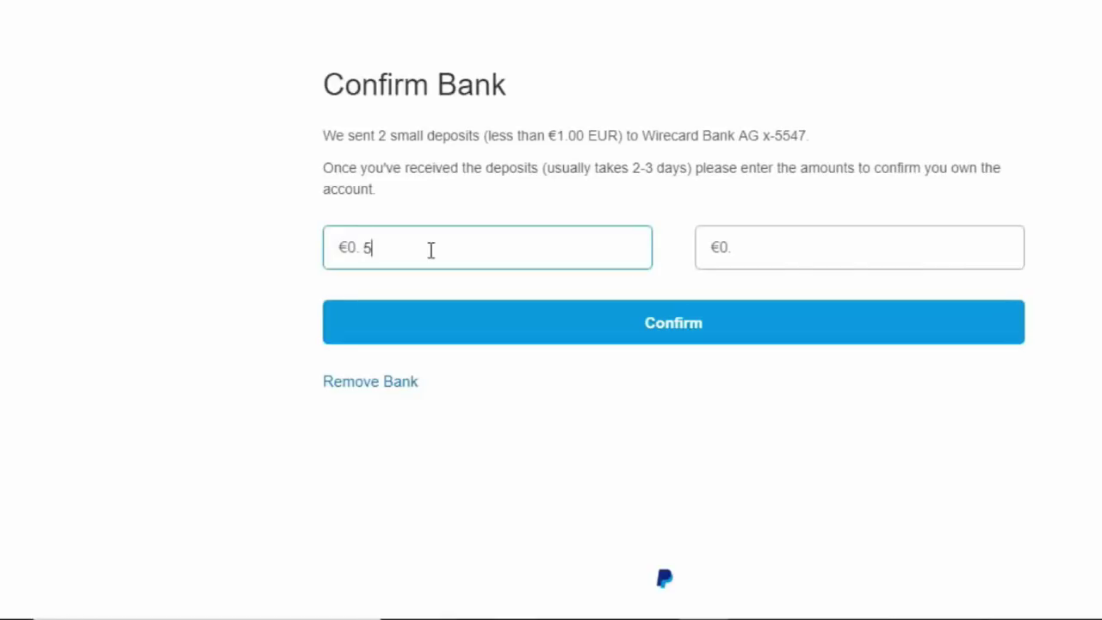
{"action": "left_click", "coordinate": [763, 246]}
{"action": "type", "text": "20"}
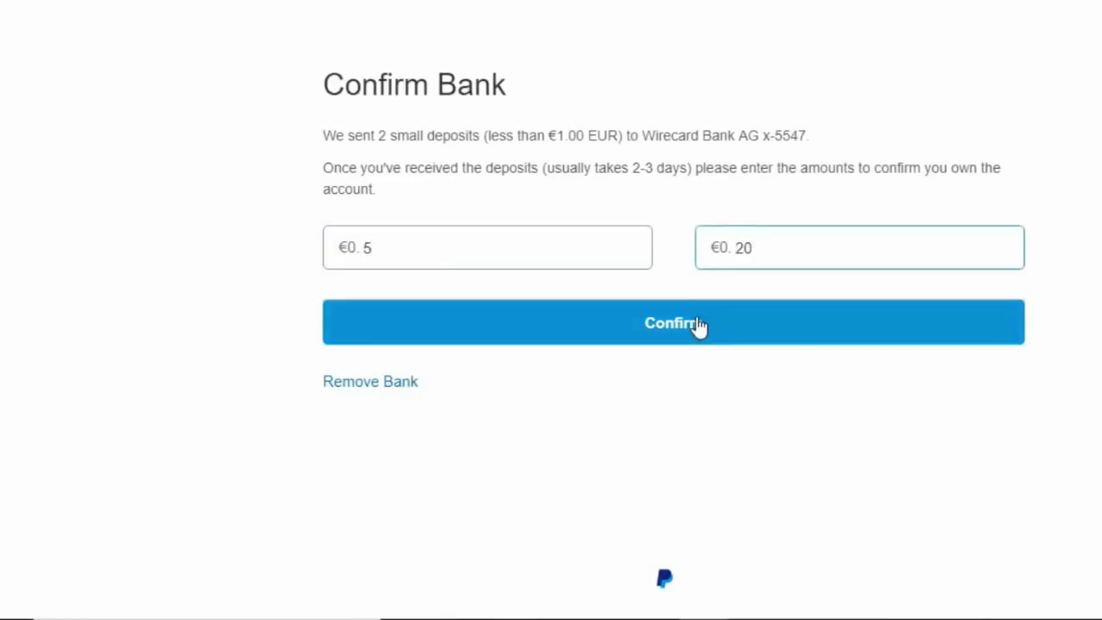
{"action": "left_click", "coordinate": [697, 323]}
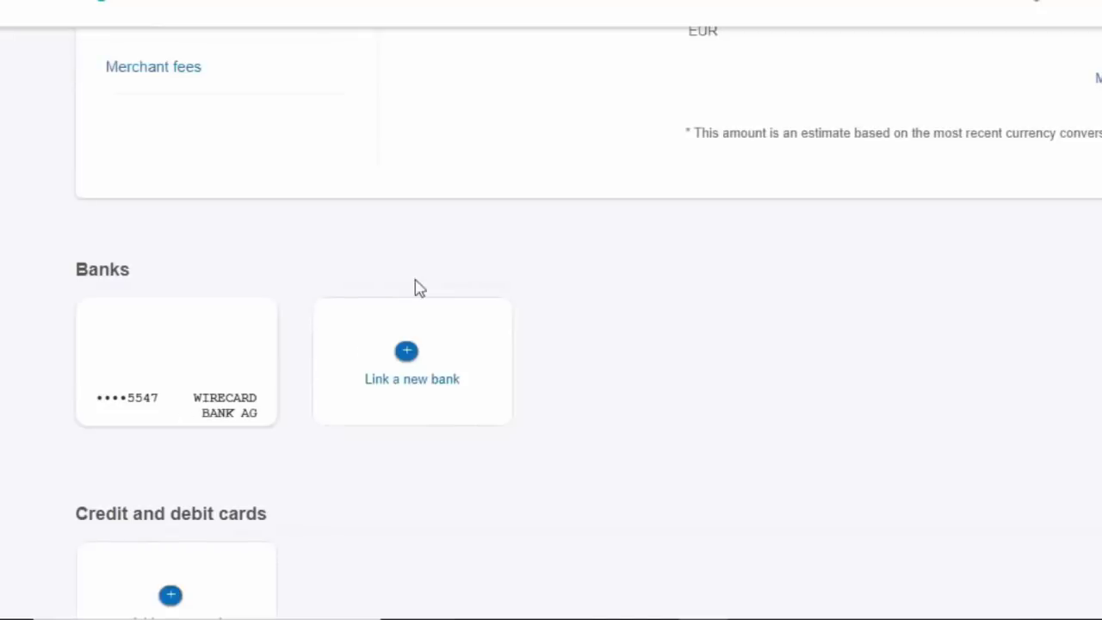